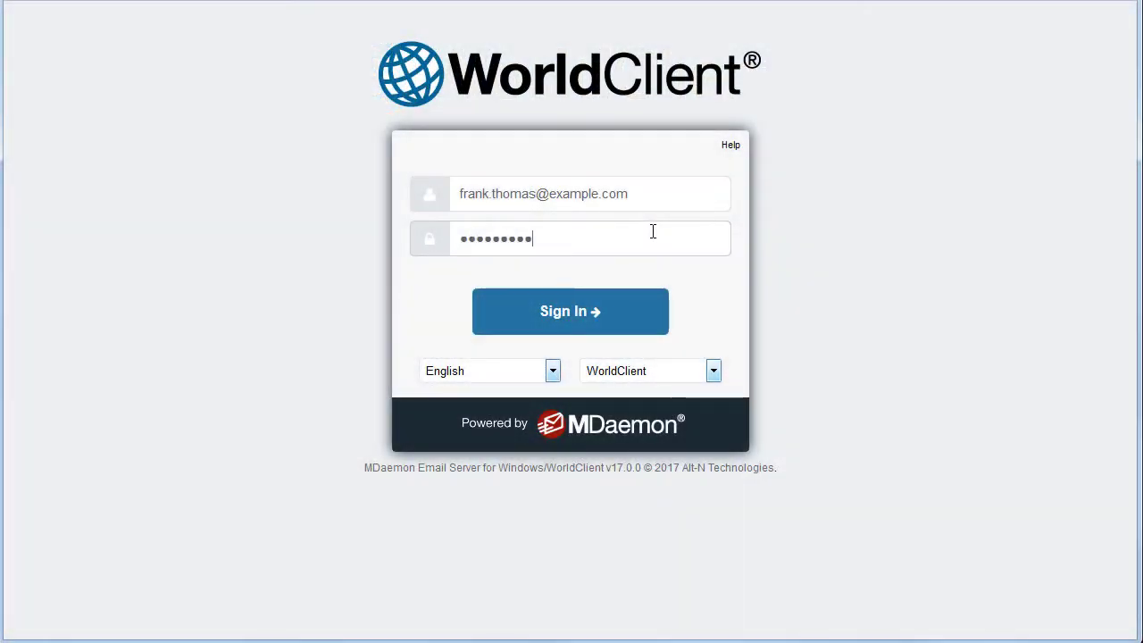
On the sign-in page, review the Language choices, then show the Theme list (Lite, LookOut, Mobile, WorldClient).
click(554, 370)
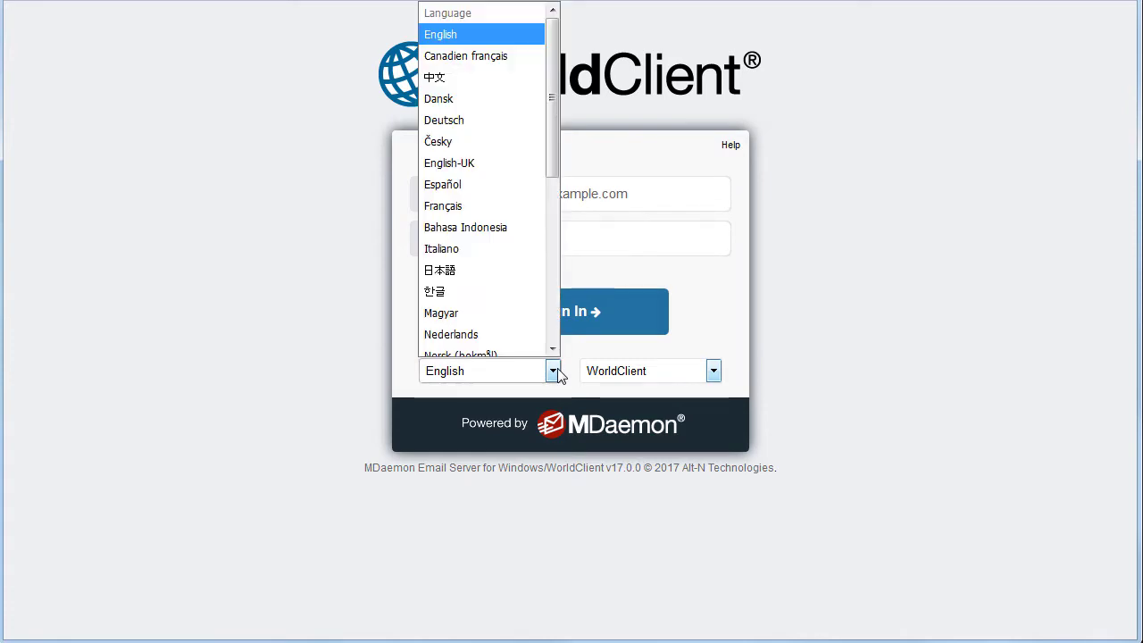
click(714, 373)
click(715, 372)
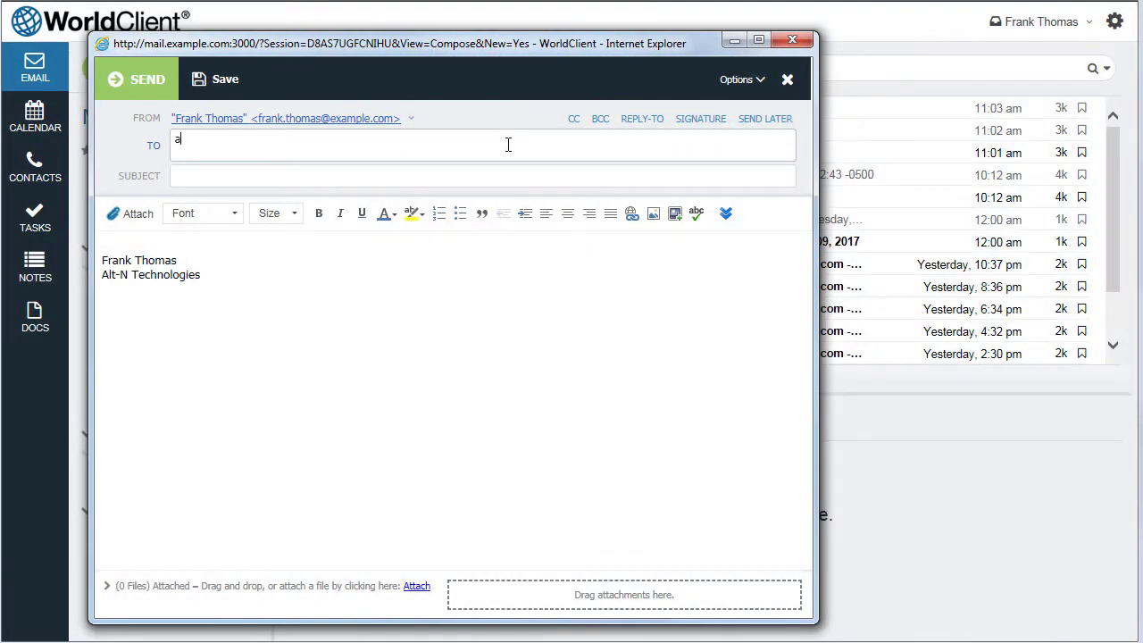
Add three recipients to the This Week email using address autocomplete suggestions.
key(Return)
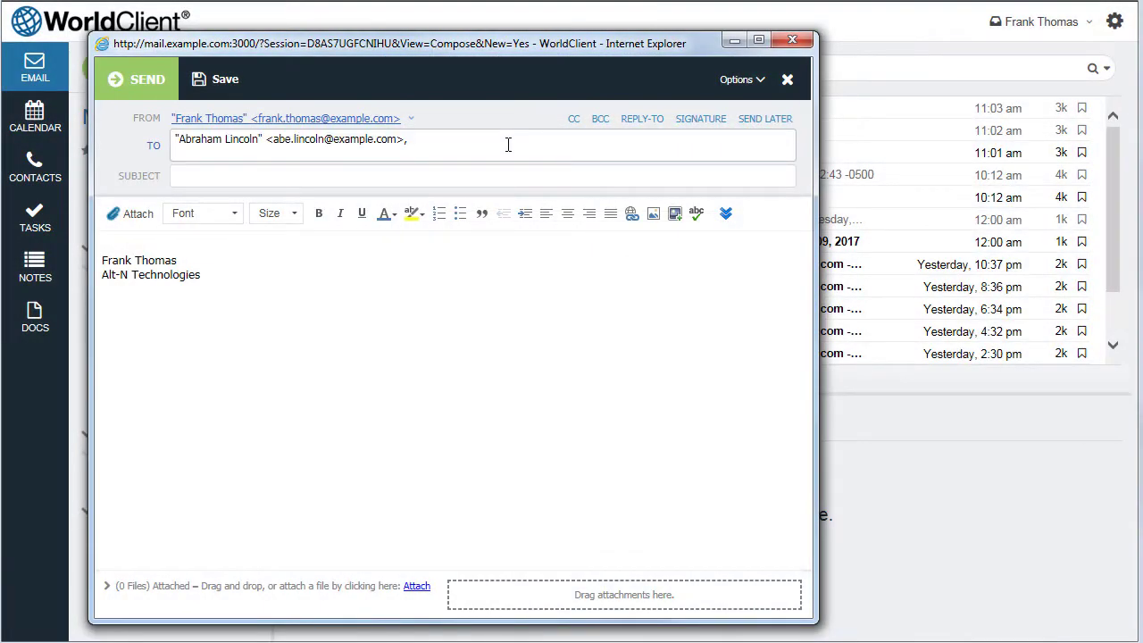
text(j)
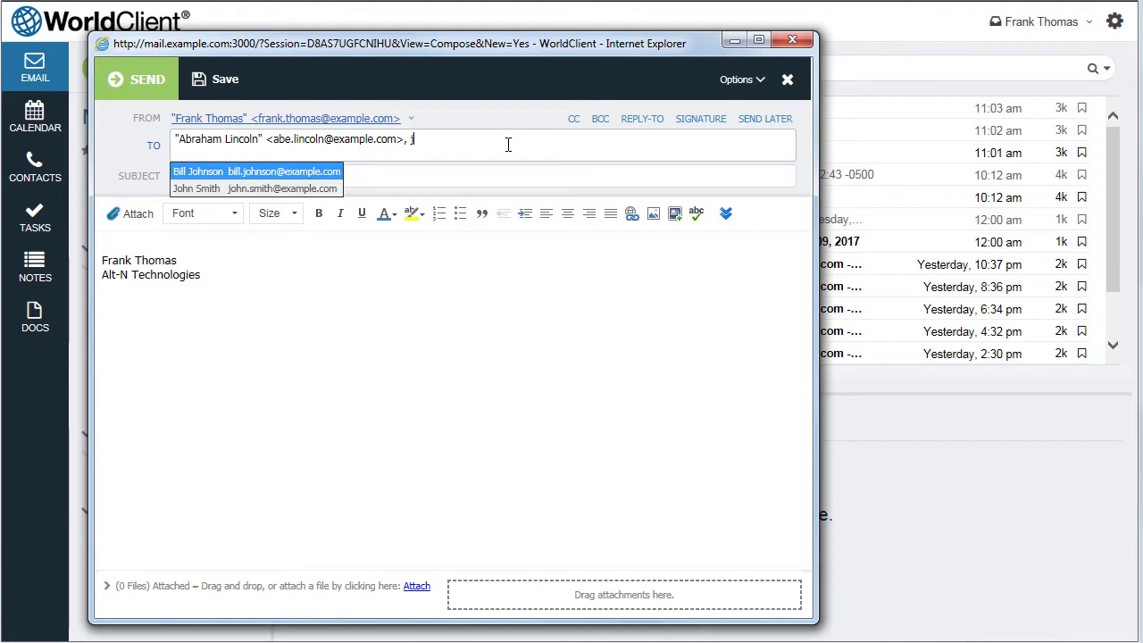
key(Down)
key(Return)
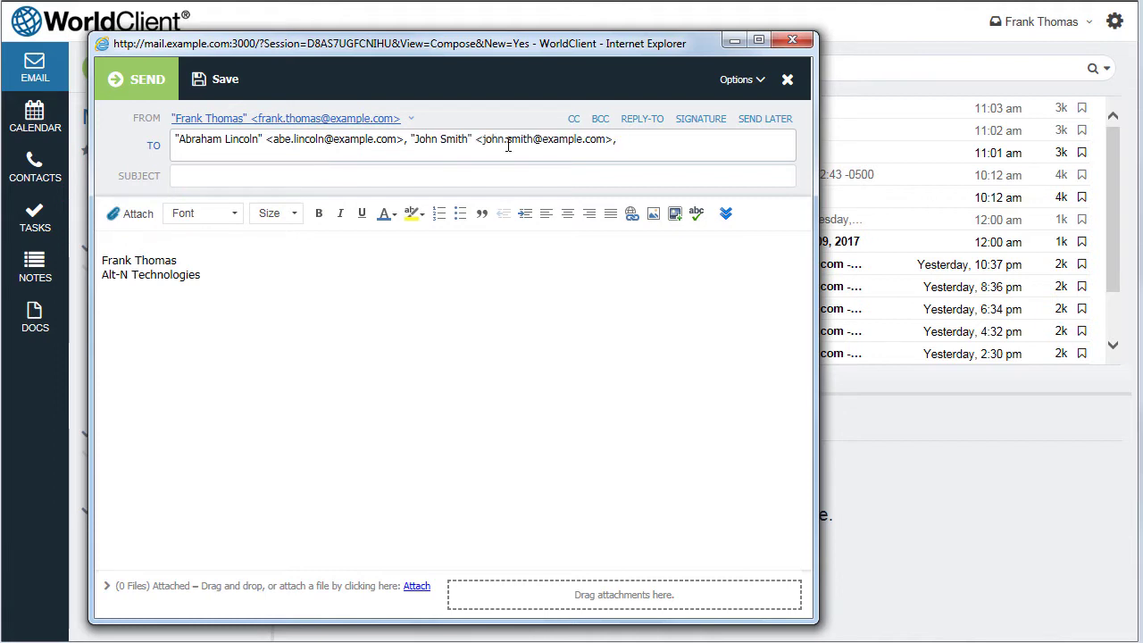
text(b)
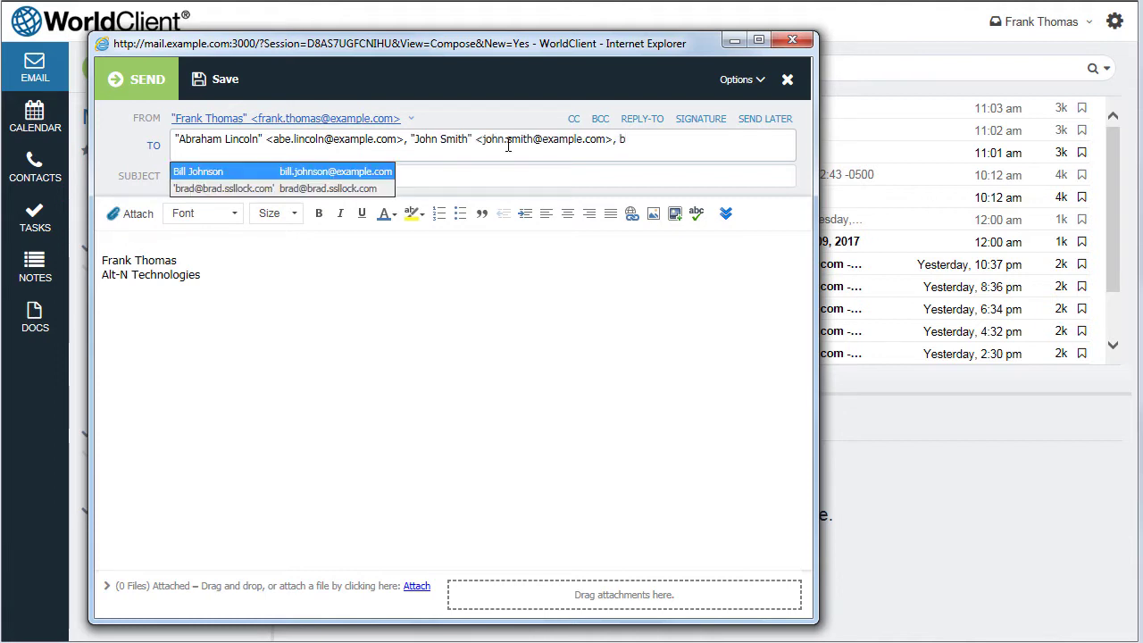
key(Return)
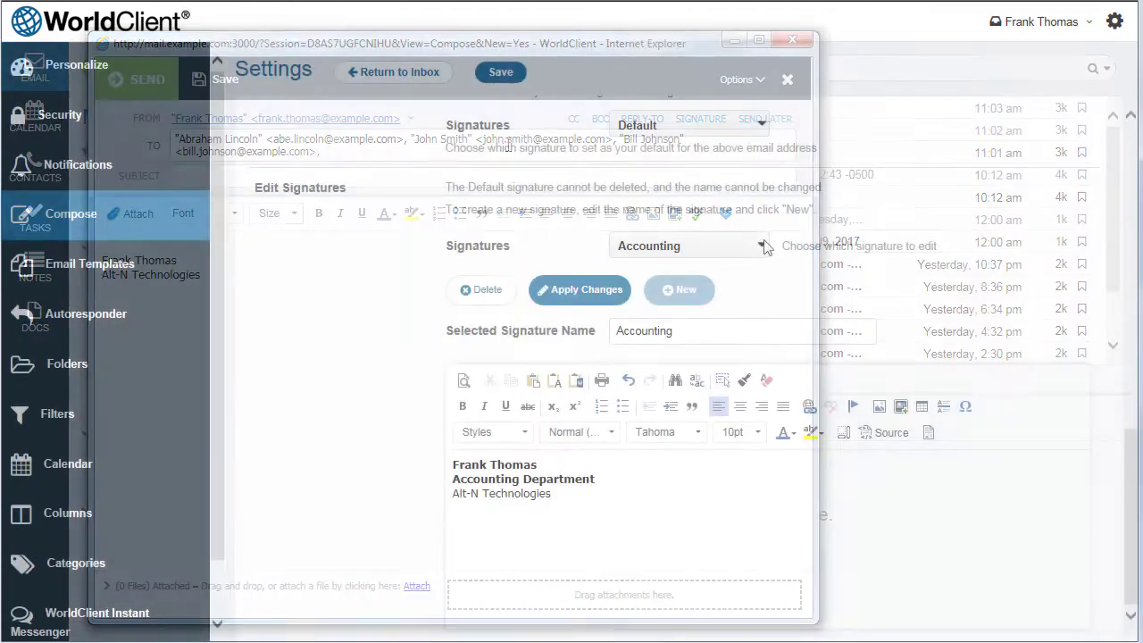
In the compose signature settings, select the Management signature, then the Training signature, for editing.
key(Up)
key(Return)
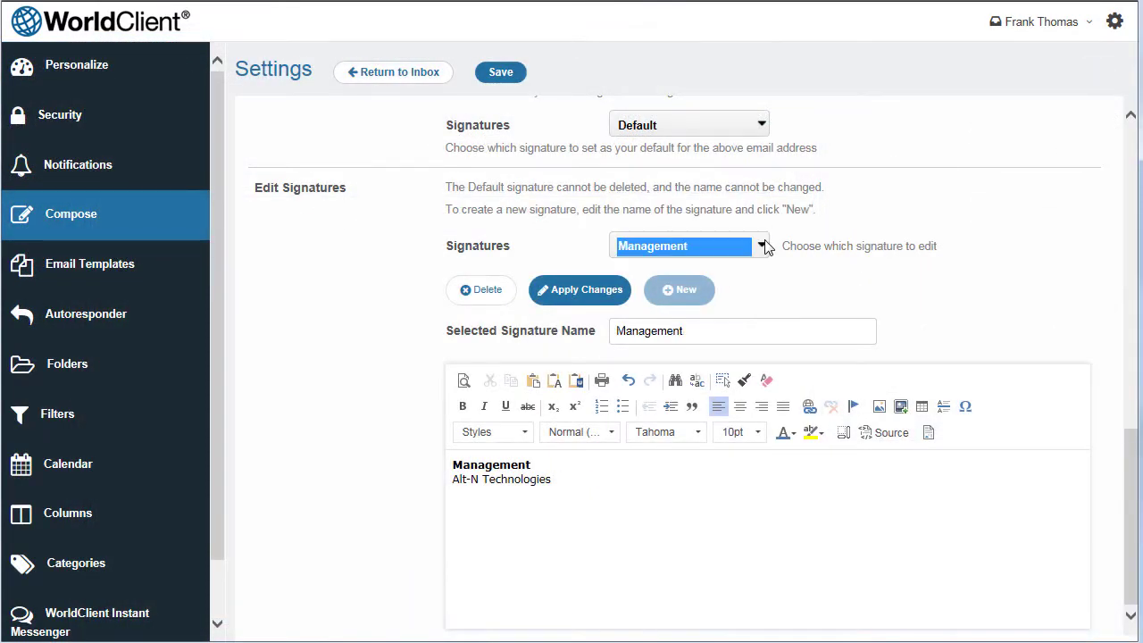
click(763, 246)
click(740, 232)
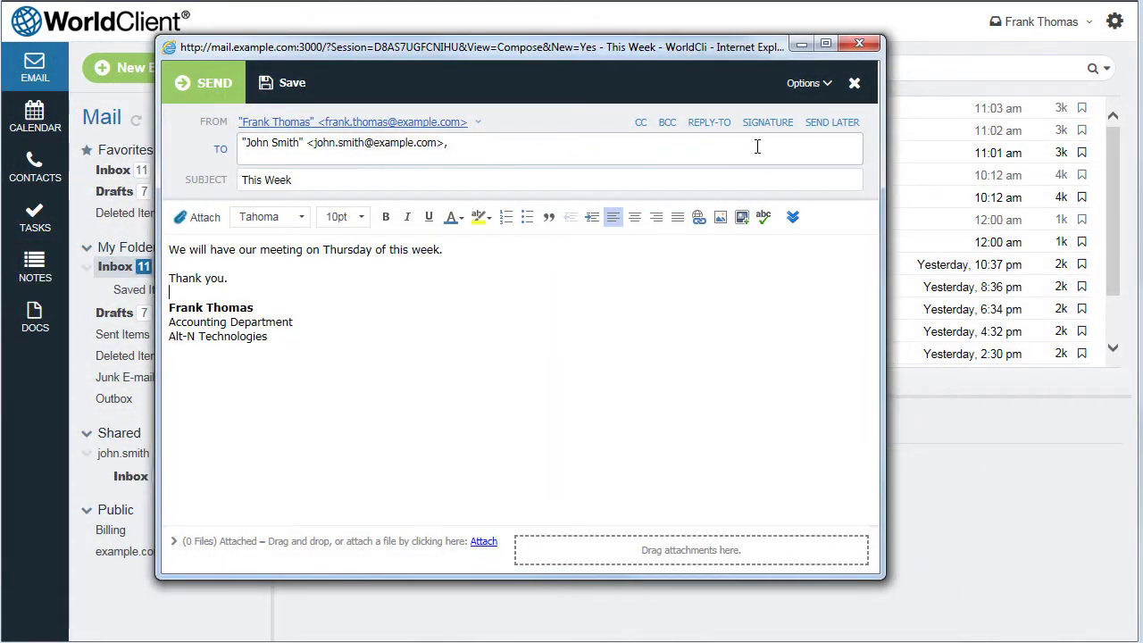
Apply the Management signature to the This Week email.
click(779, 128)
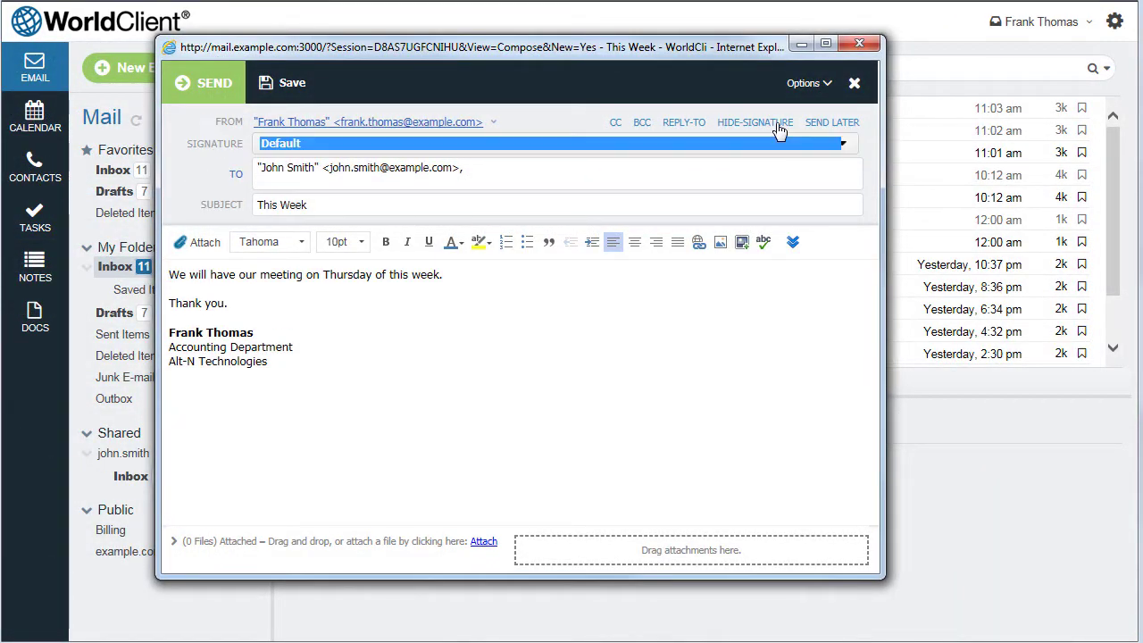
click(845, 146)
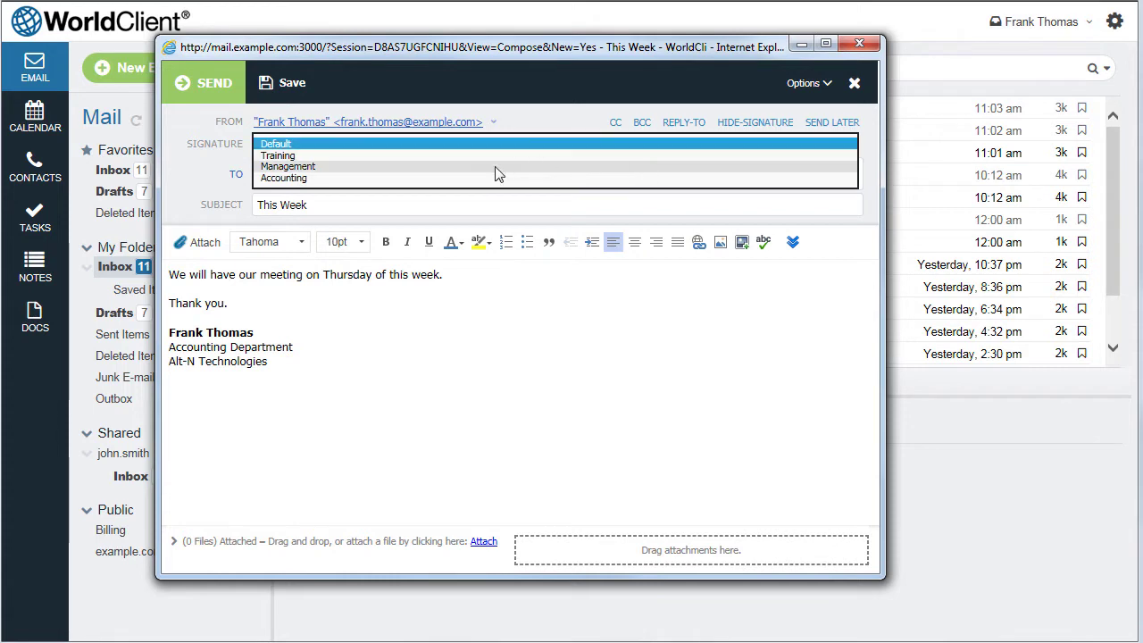
click(317, 167)
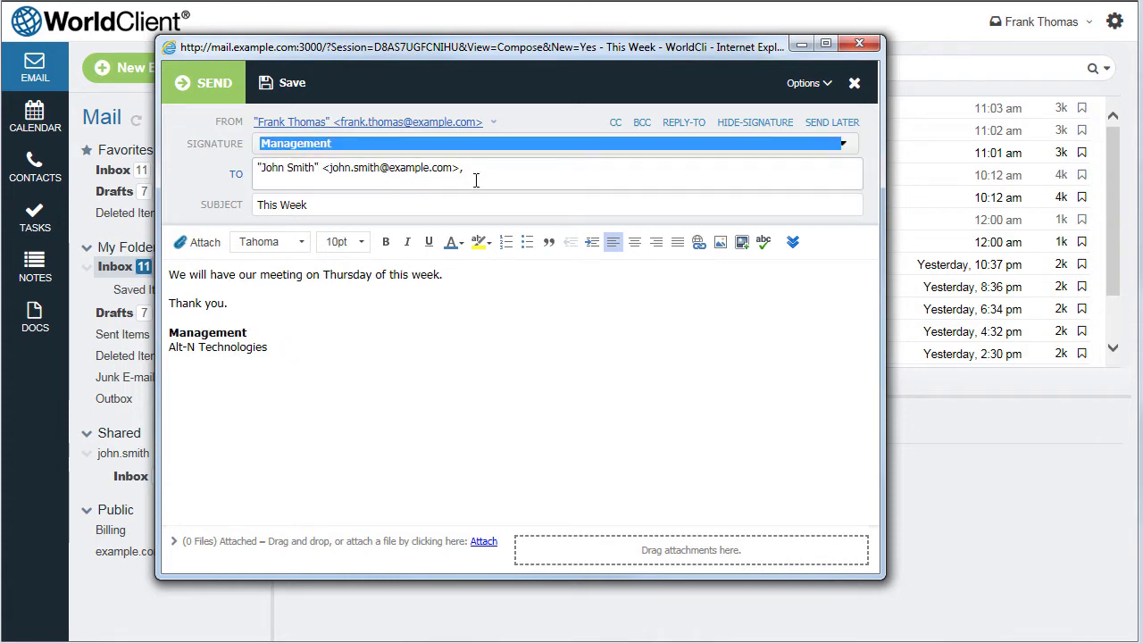
Schedule the email to send later on 03/17/2017 at 10:00 AM.
click(837, 125)
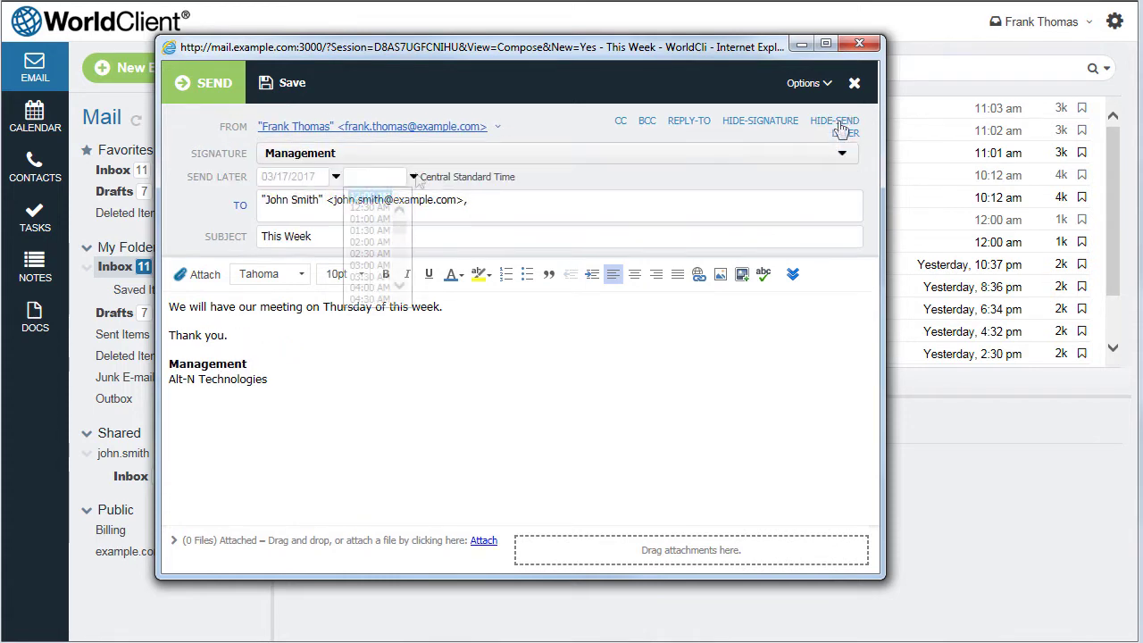
drag(400, 232, 398, 244)
click(380, 258)
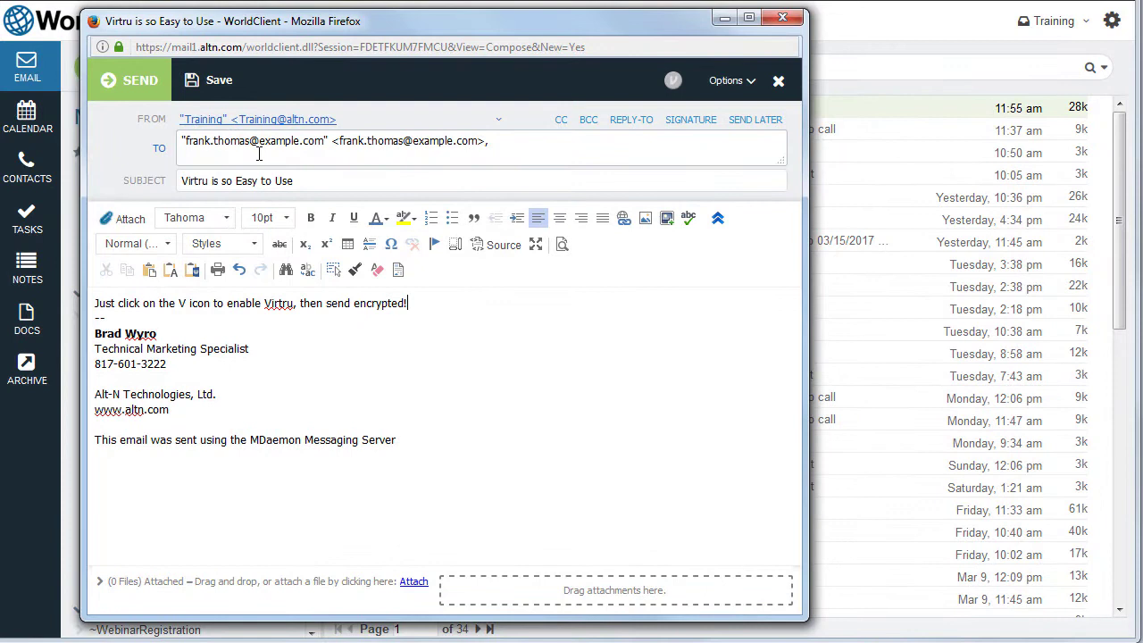
Send the Virtru message encrypted, then open the Dropbox email verification message.
click(673, 81)
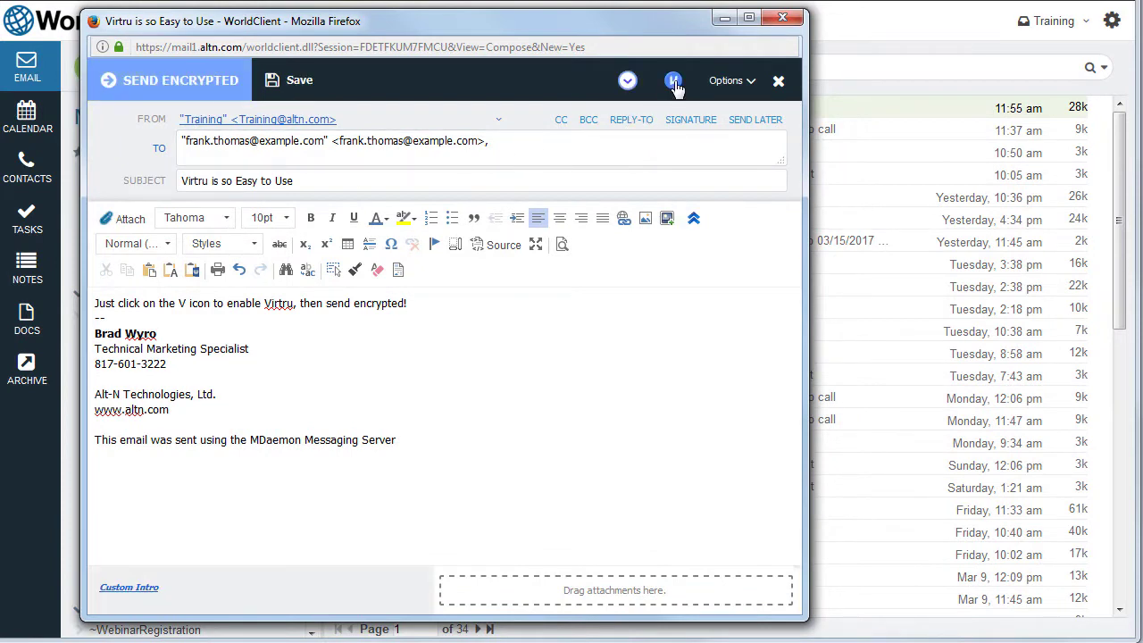
click(170, 83)
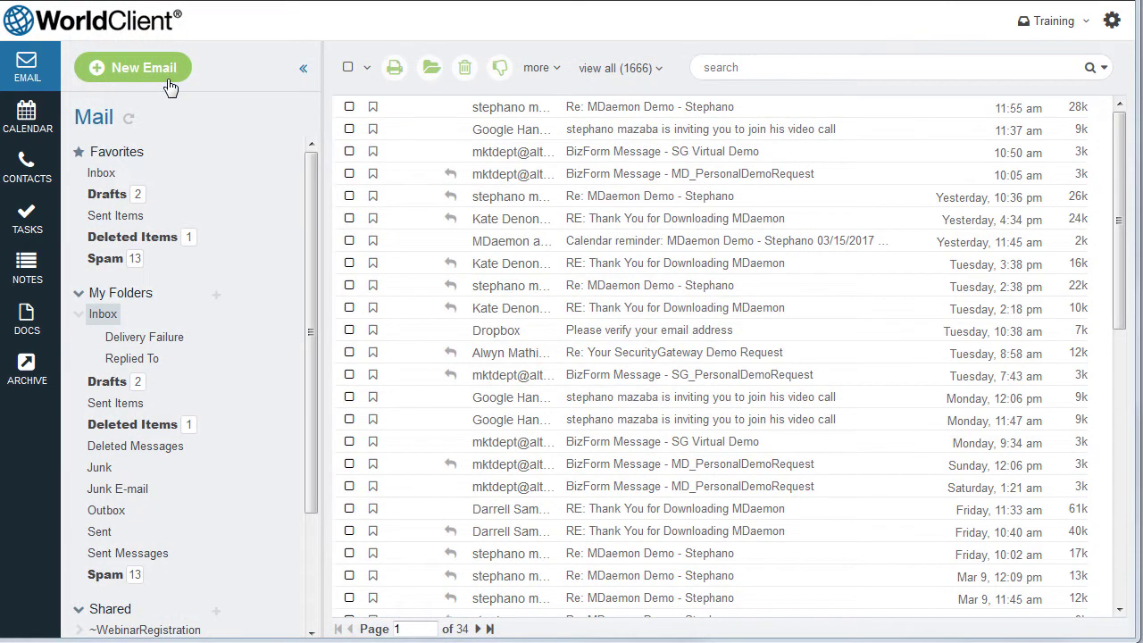
double_click(535, 330)
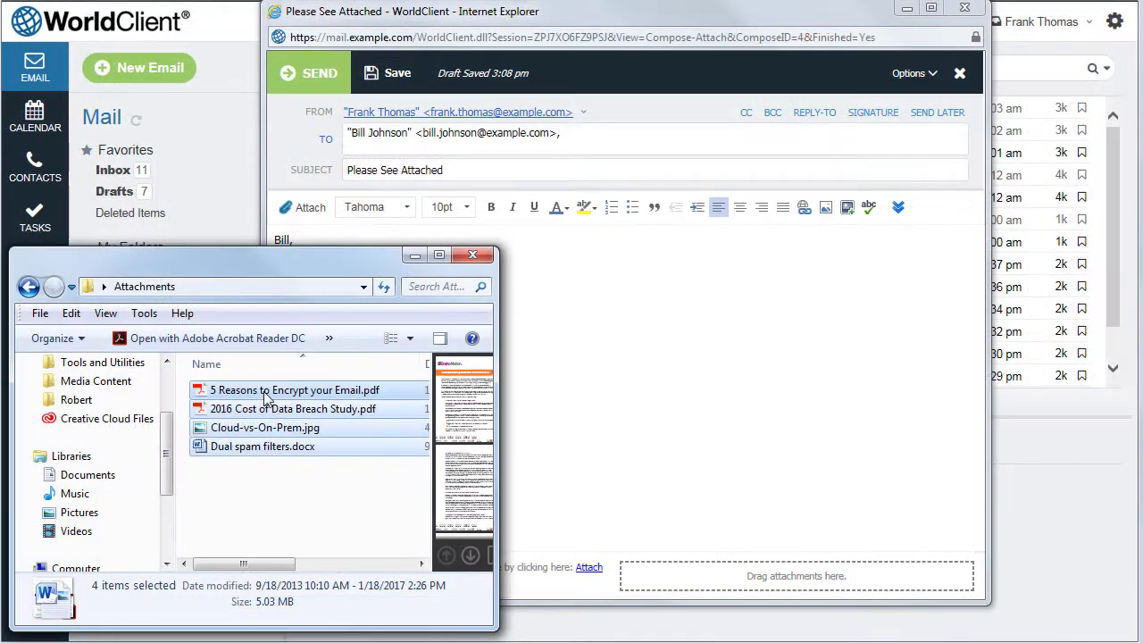
Attach four files, move two messages into Saved Items, and advanced-search subjects for 'Product'.
drag(676, 470, 799, 576)
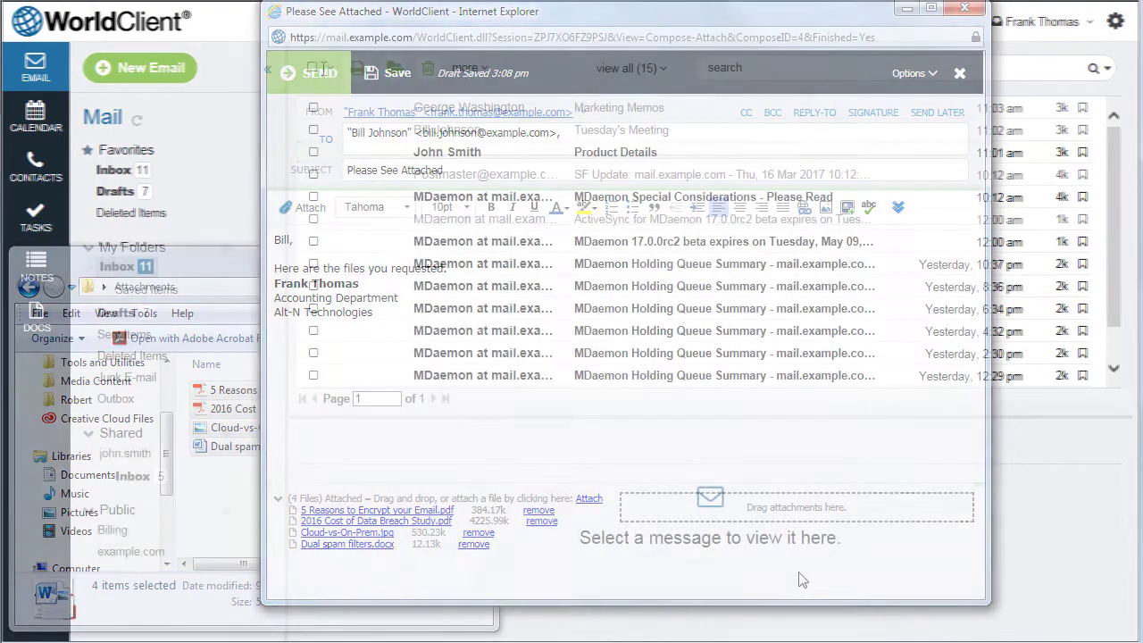
drag(438, 168, 141, 294)
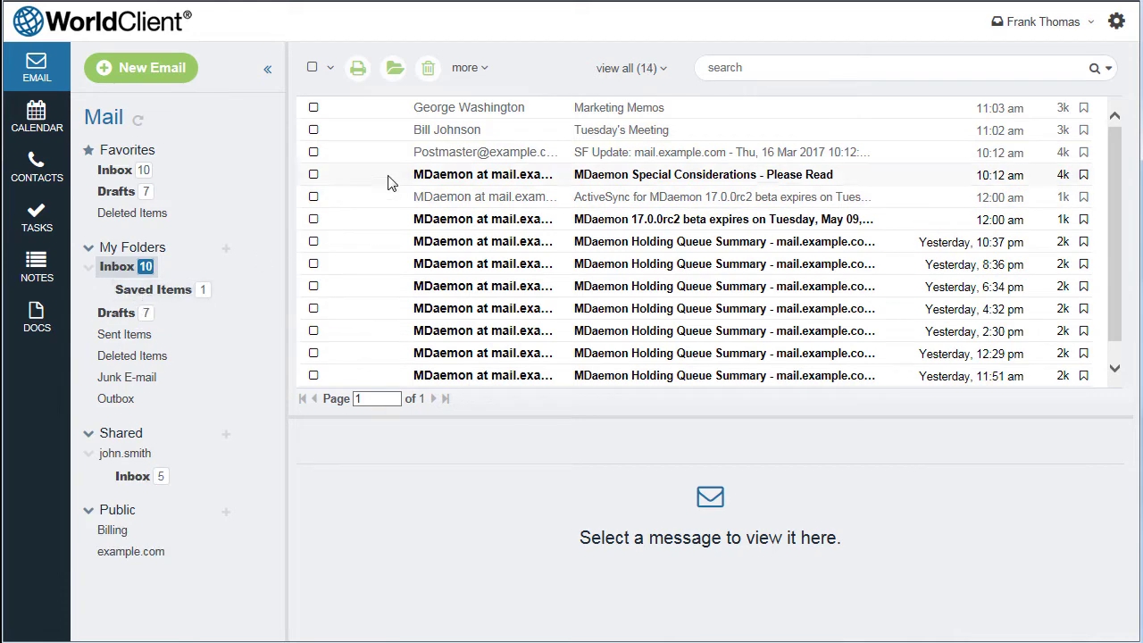
drag(446, 136, 170, 295)
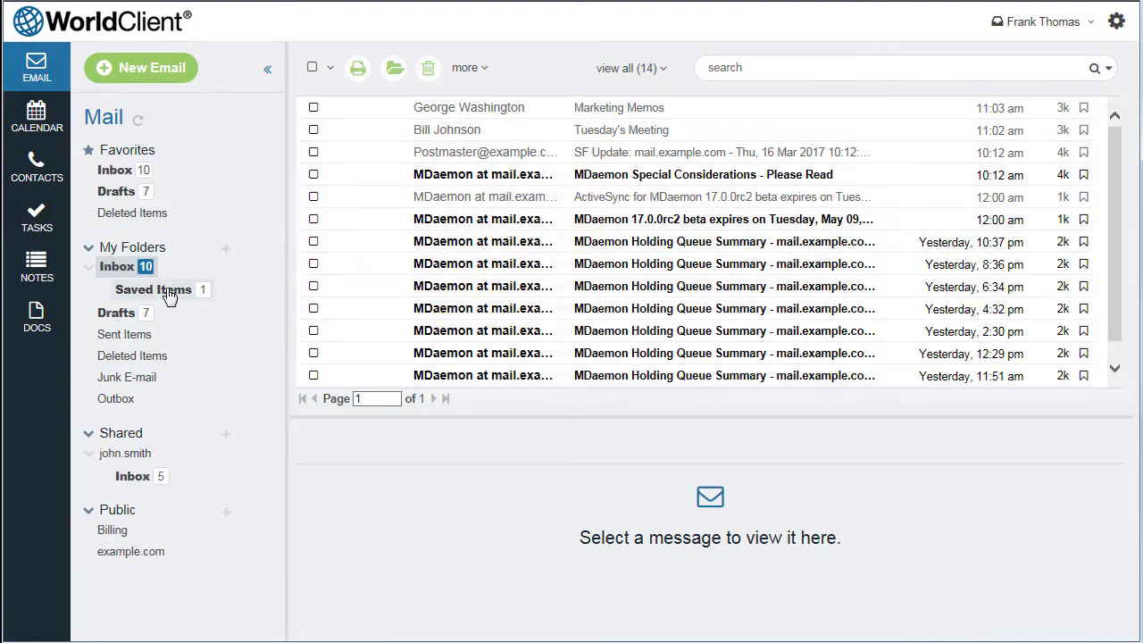
click(1108, 69)
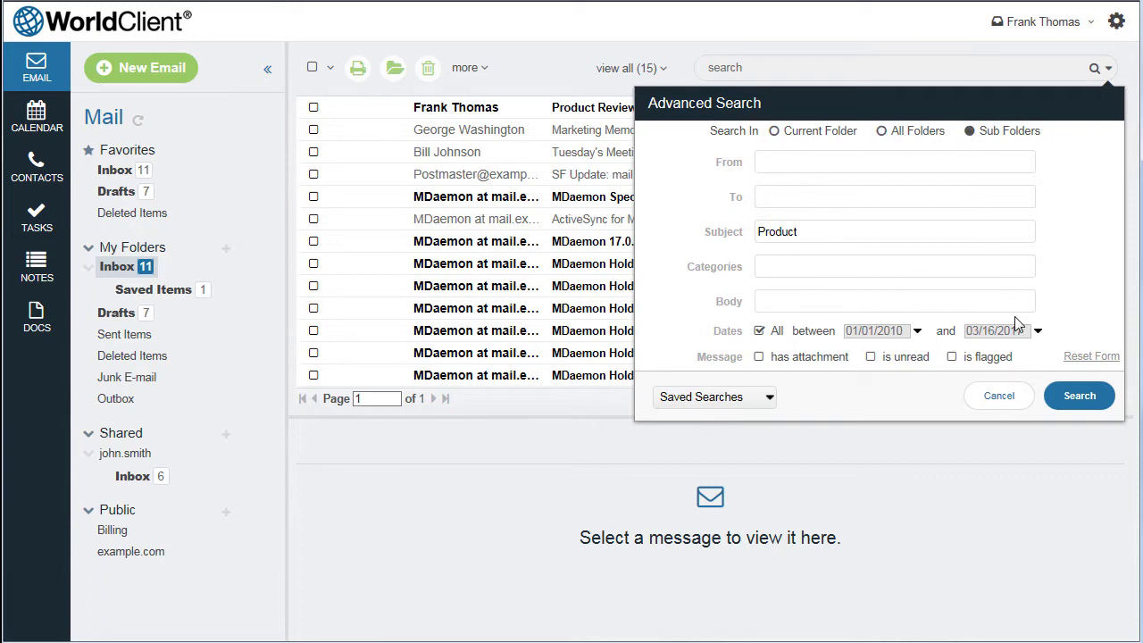
click(1079, 395)
Open Product Review's actions, hide the message preview, and move the To column after Attachments.
click(541, 114)
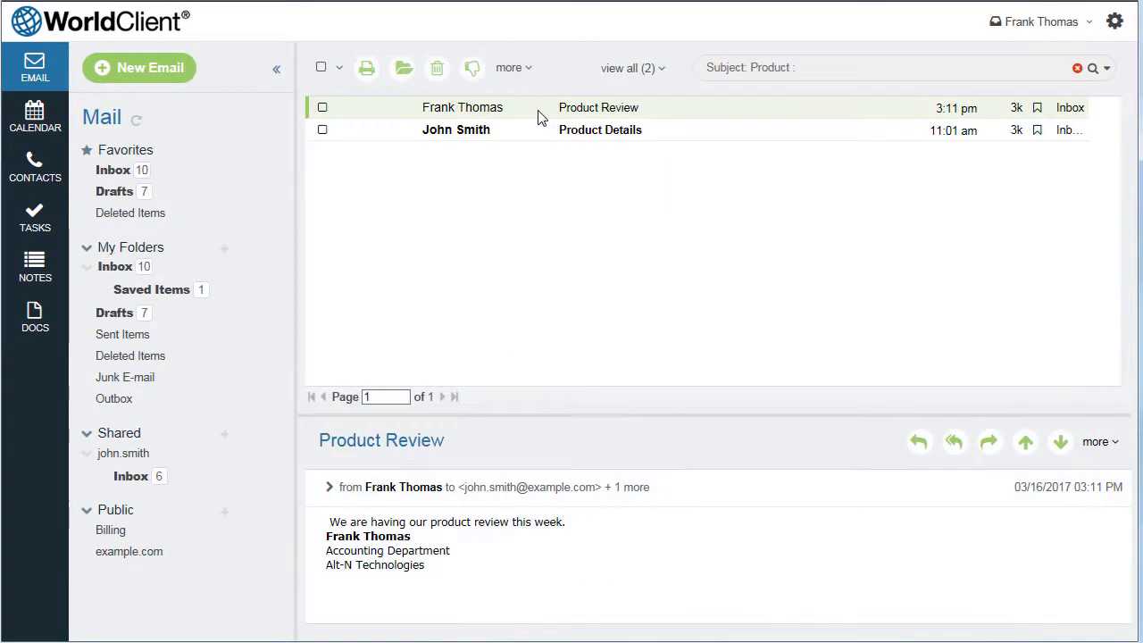
right_click(539, 118)
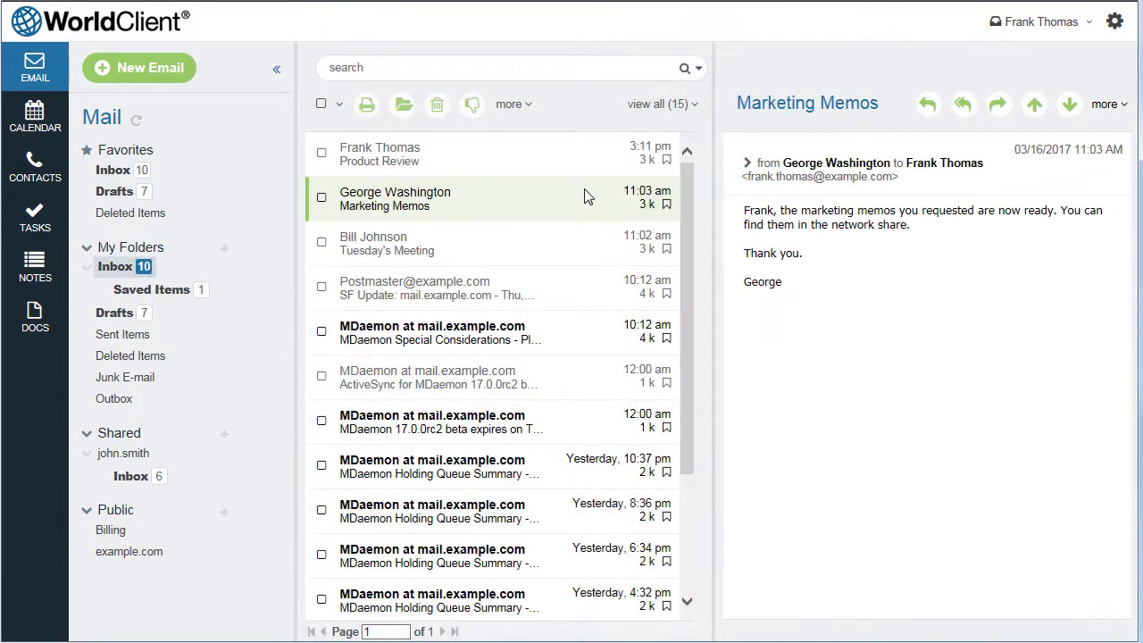
click(694, 104)
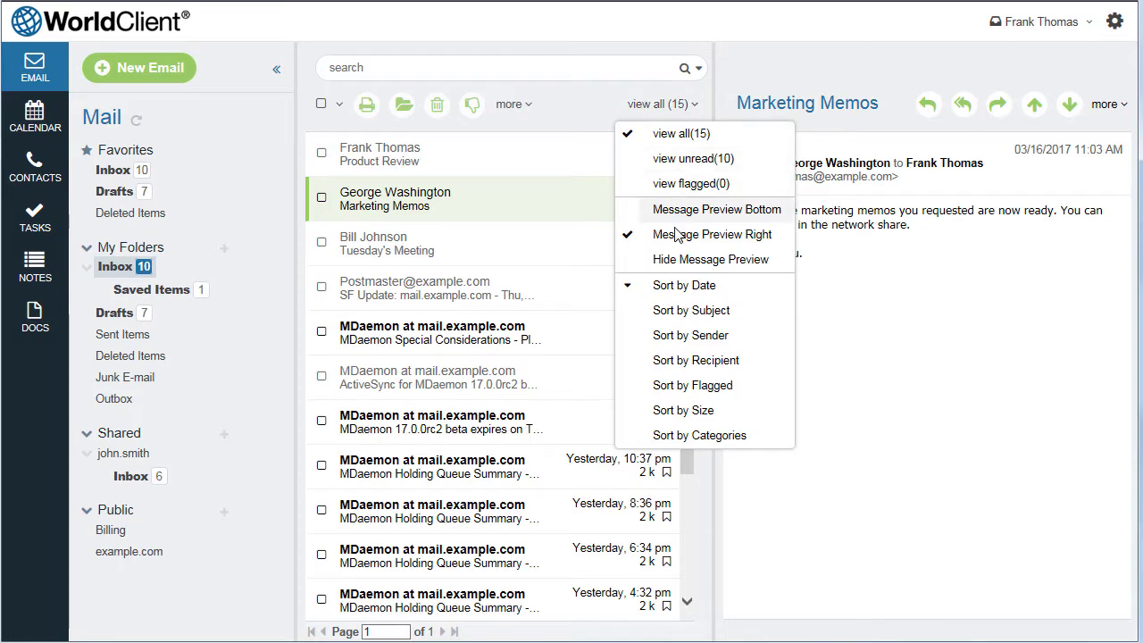
click(682, 259)
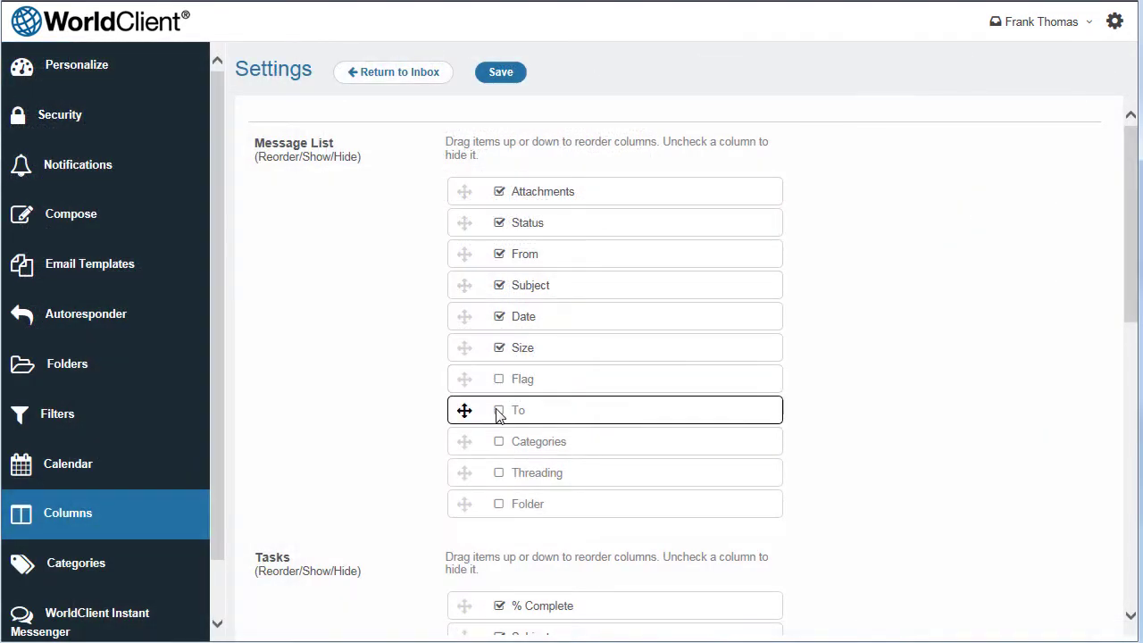
drag(527, 416, 557, 206)
drag(557, 207, 553, 201)
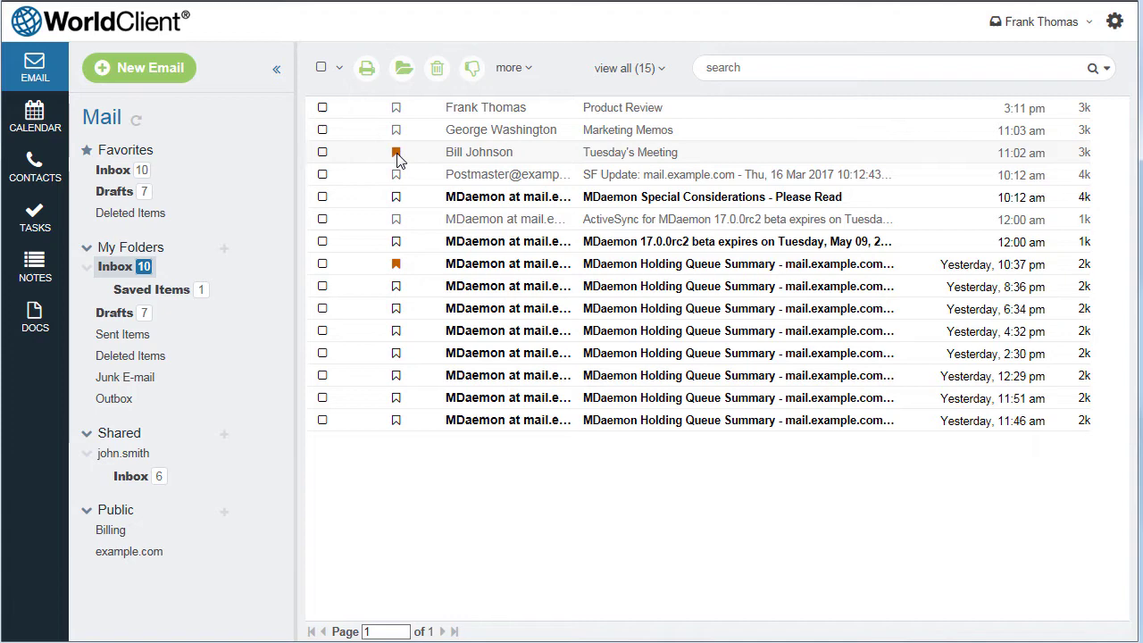
Sort the inbox with flagged messages first.
click(658, 70)
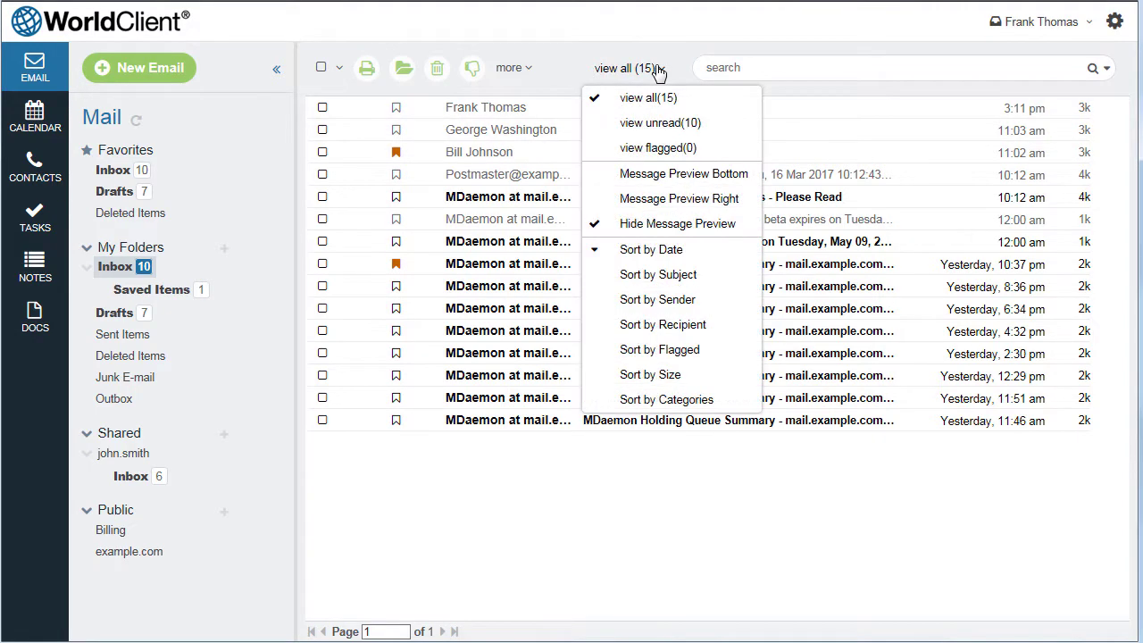
click(678, 352)
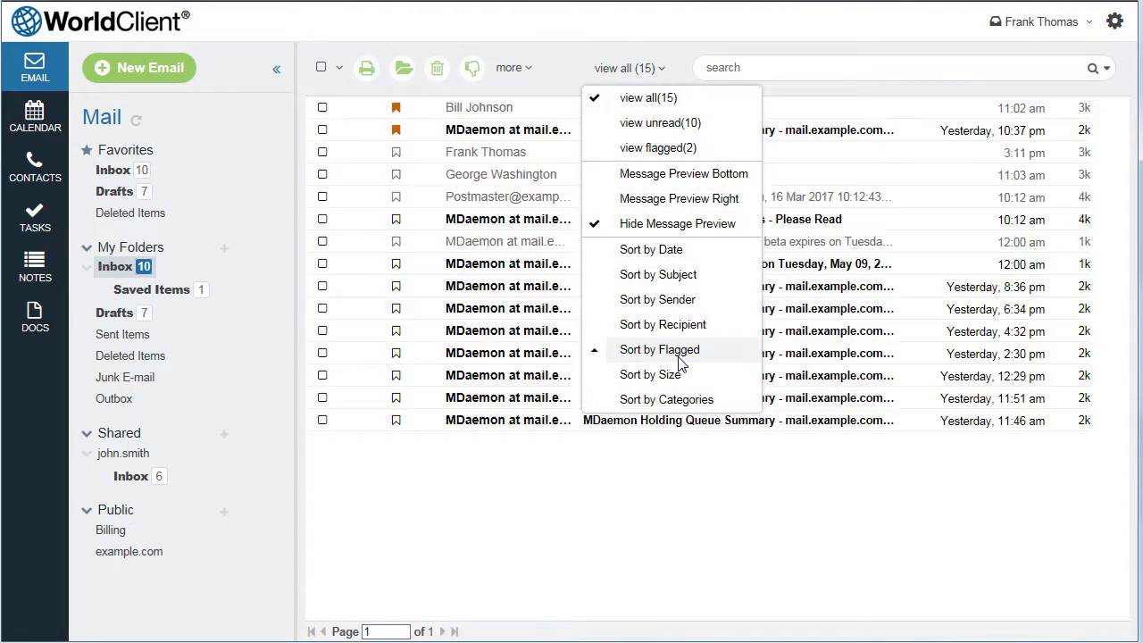
click(418, 146)
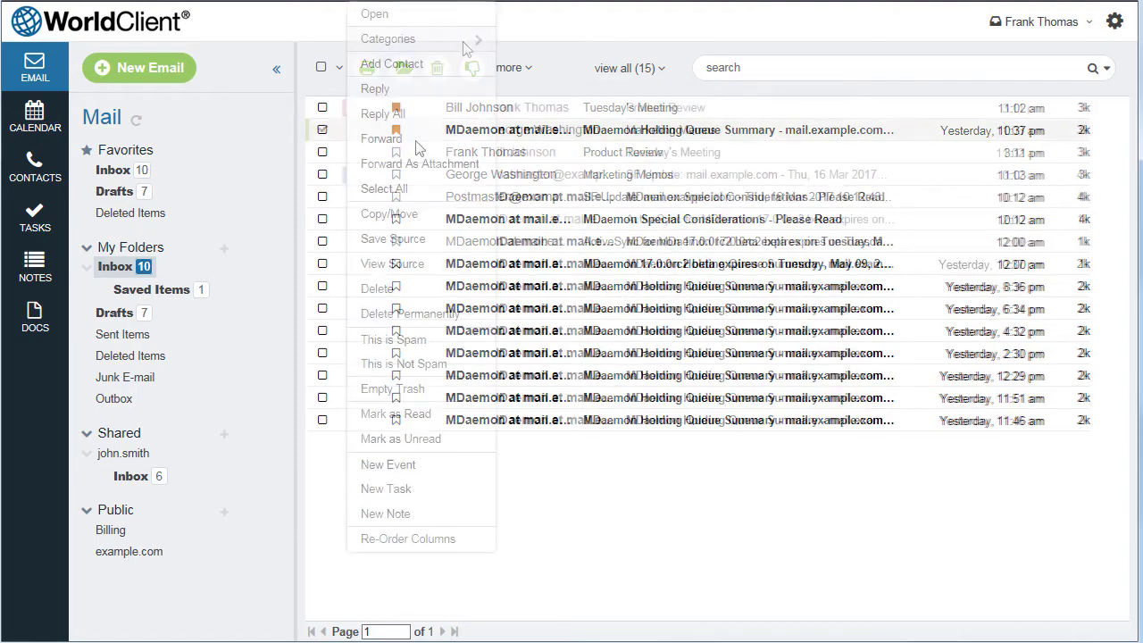
Sort by category, tag a message Important, and start typing the new category Project.
mouse_move(464, 49)
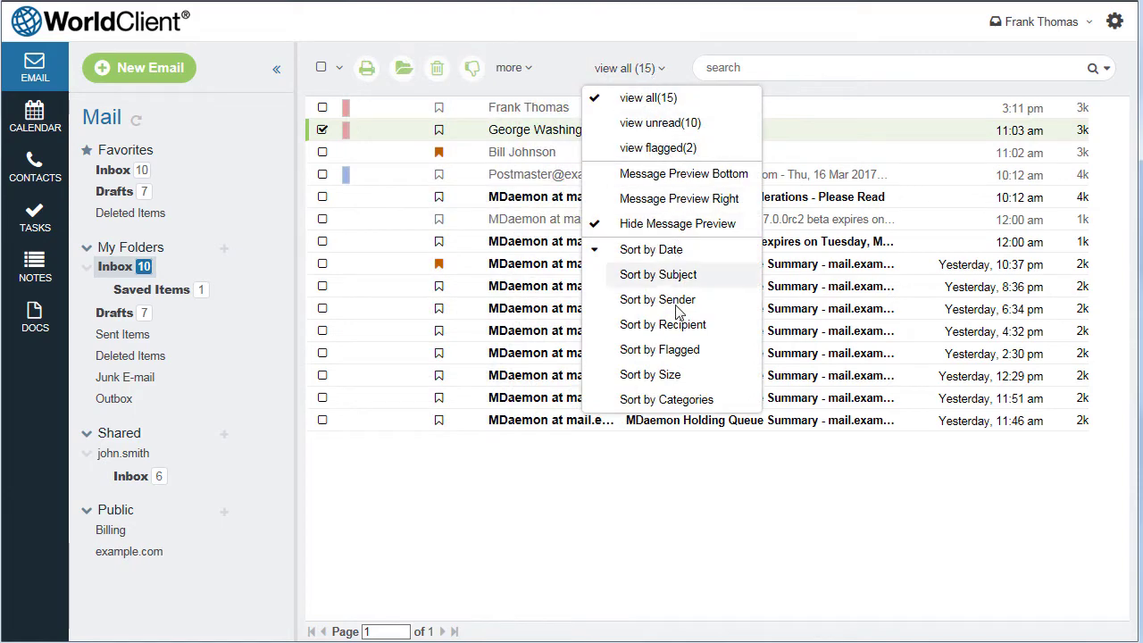
click(669, 401)
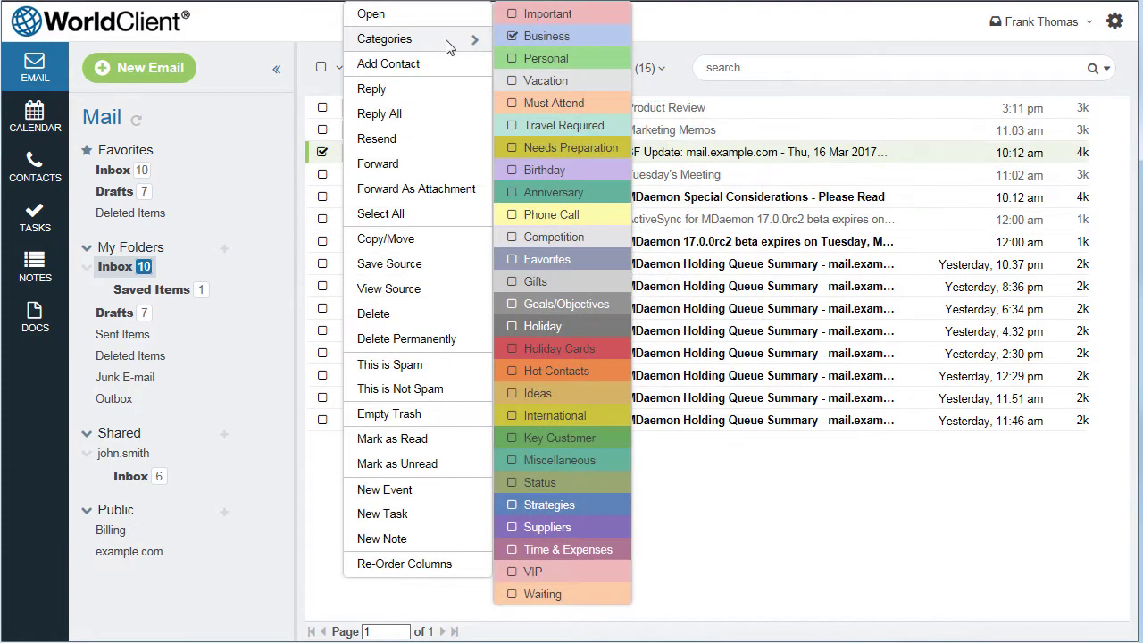
click(513, 14)
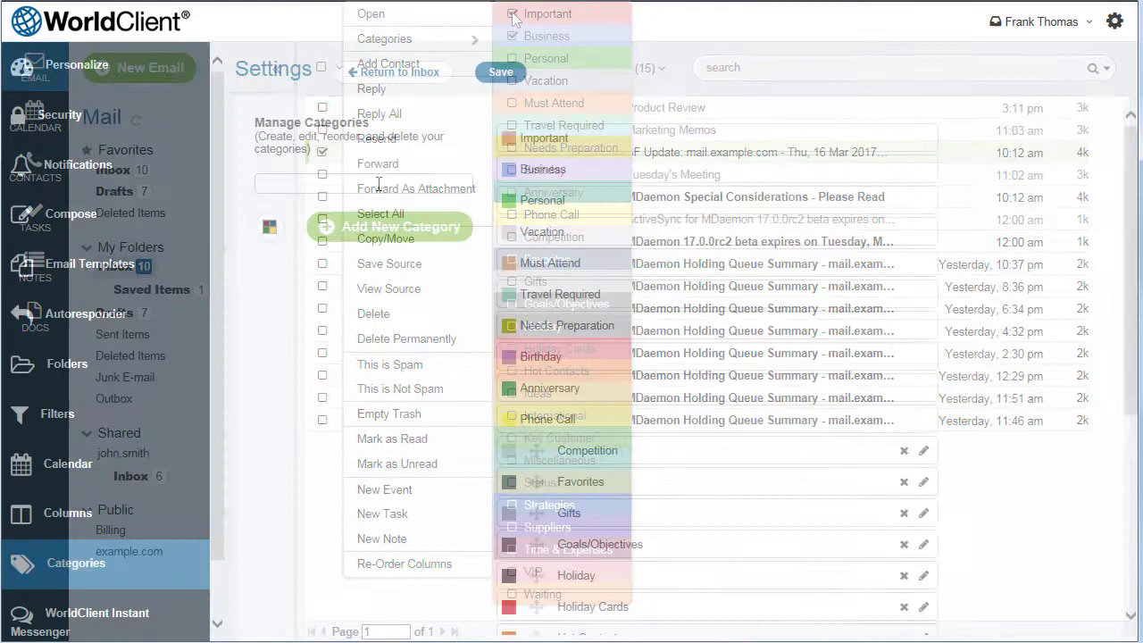
text(rojects)
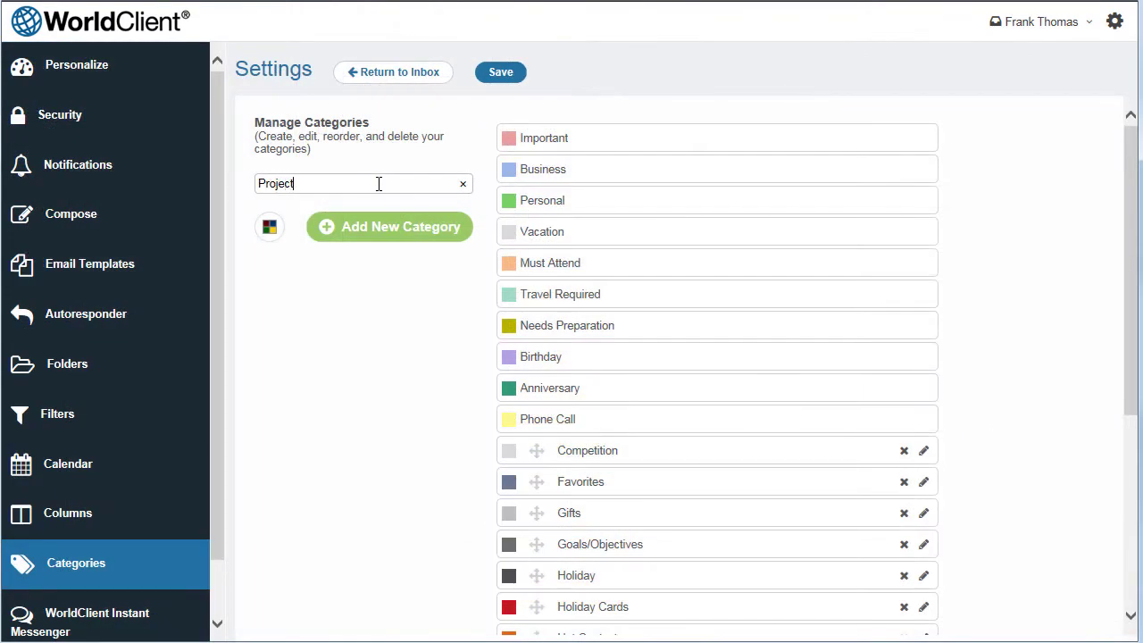
Create and save a filter moving messages whose SUBJECT contains Invoice to Inbox/Saved Items.
click(81, 413)
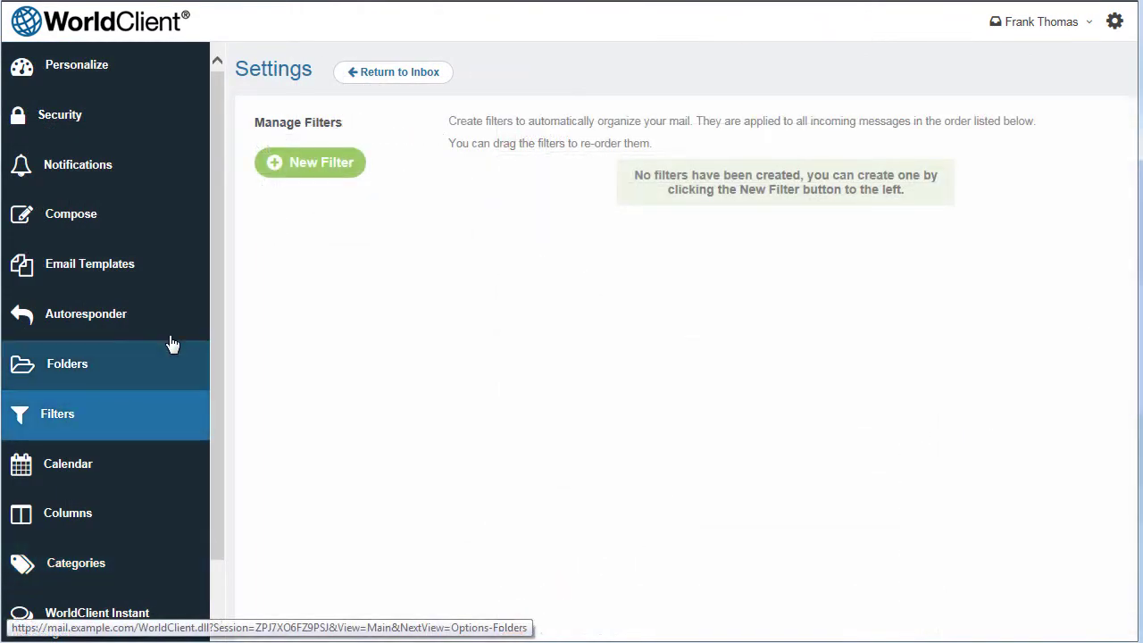
click(304, 168)
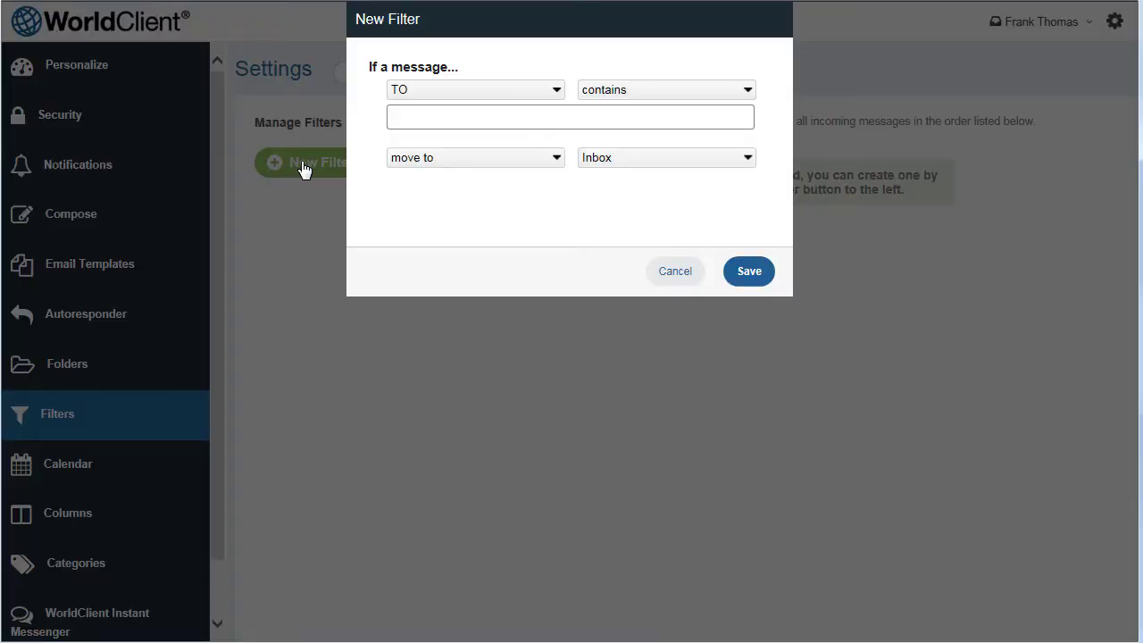
click(548, 90)
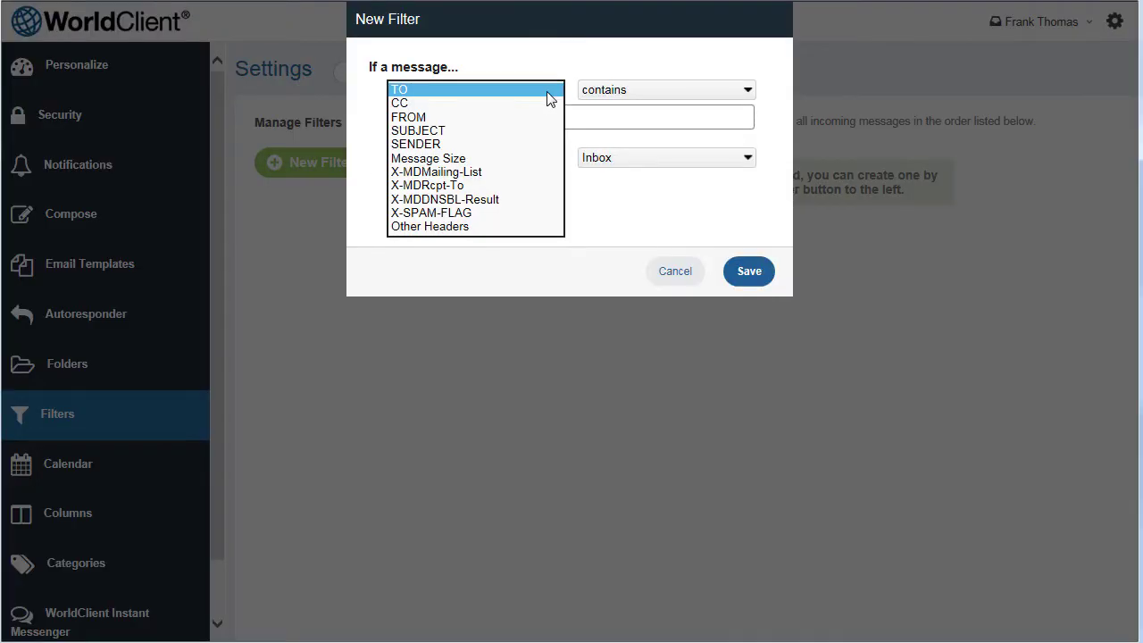
click(493, 132)
click(750, 91)
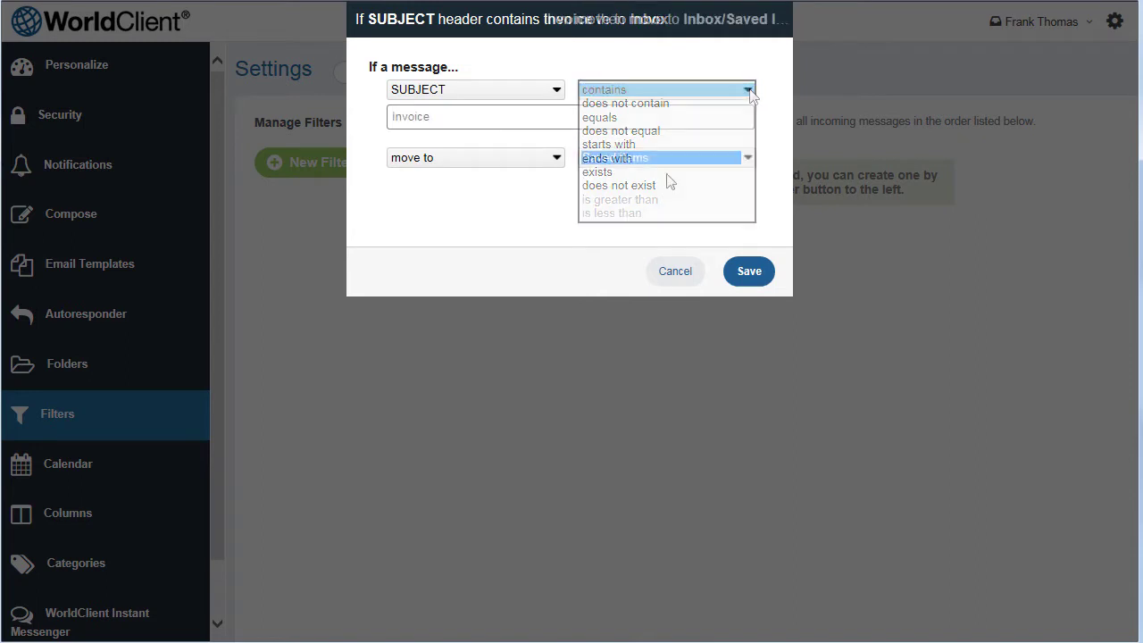
click(751, 272)
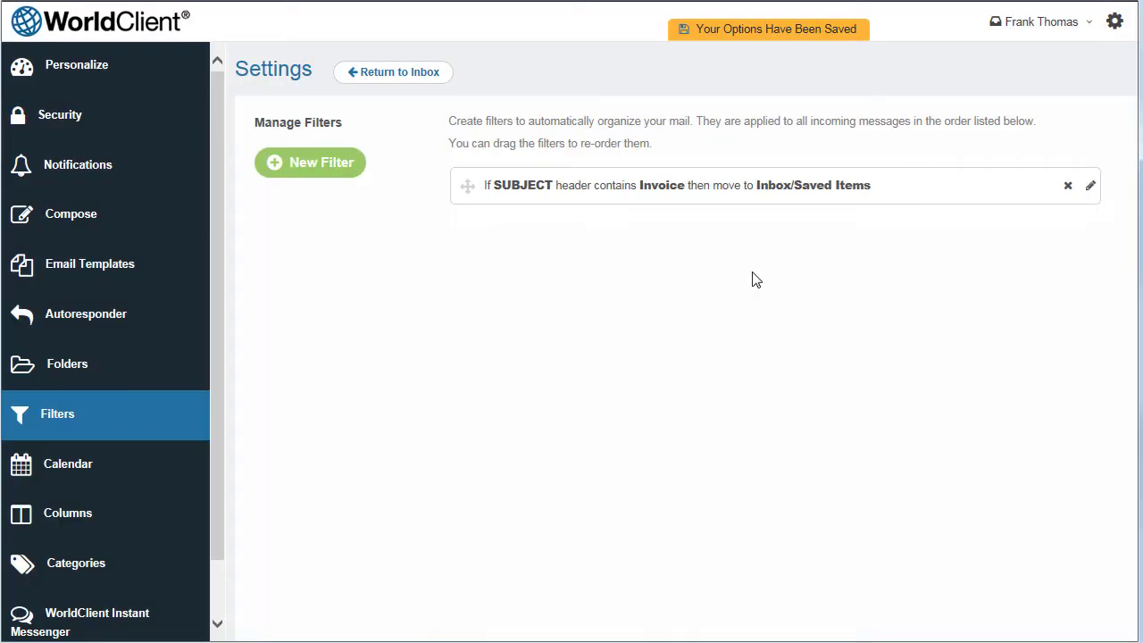
Enable the autoresponder, sending only from 03/20/2017 until March 24, 2017.
click(86, 314)
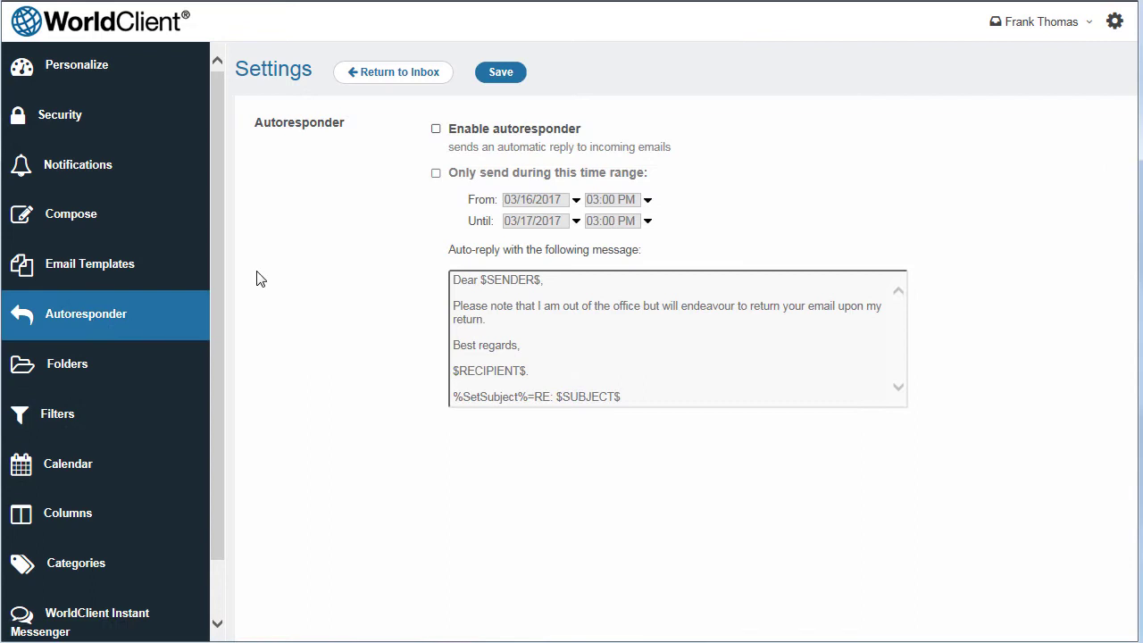
click(436, 129)
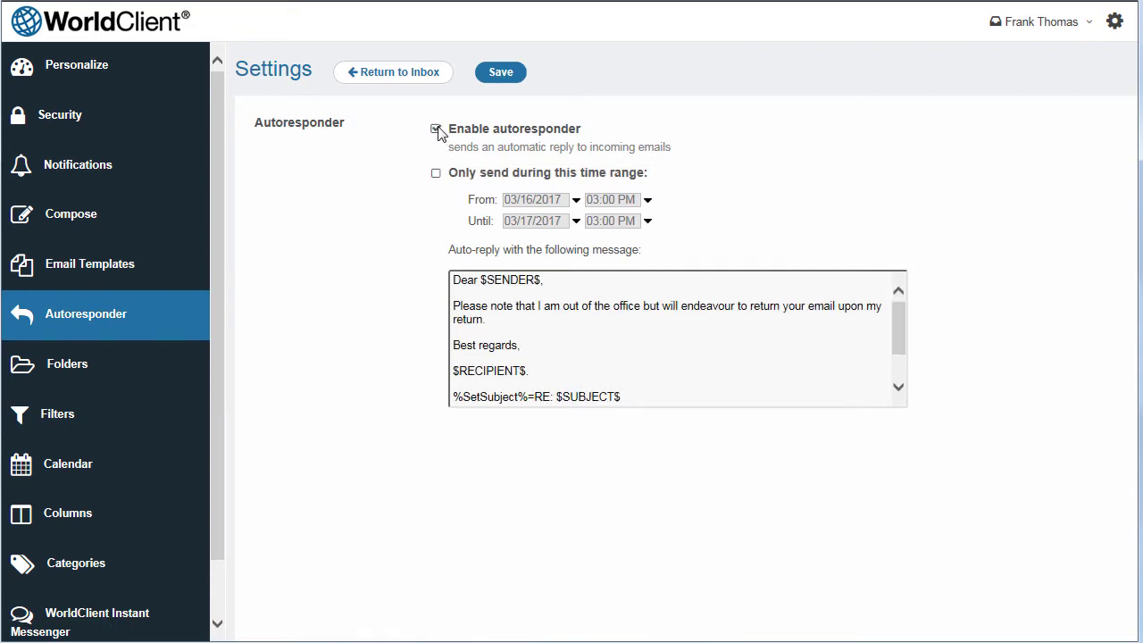
click(437, 174)
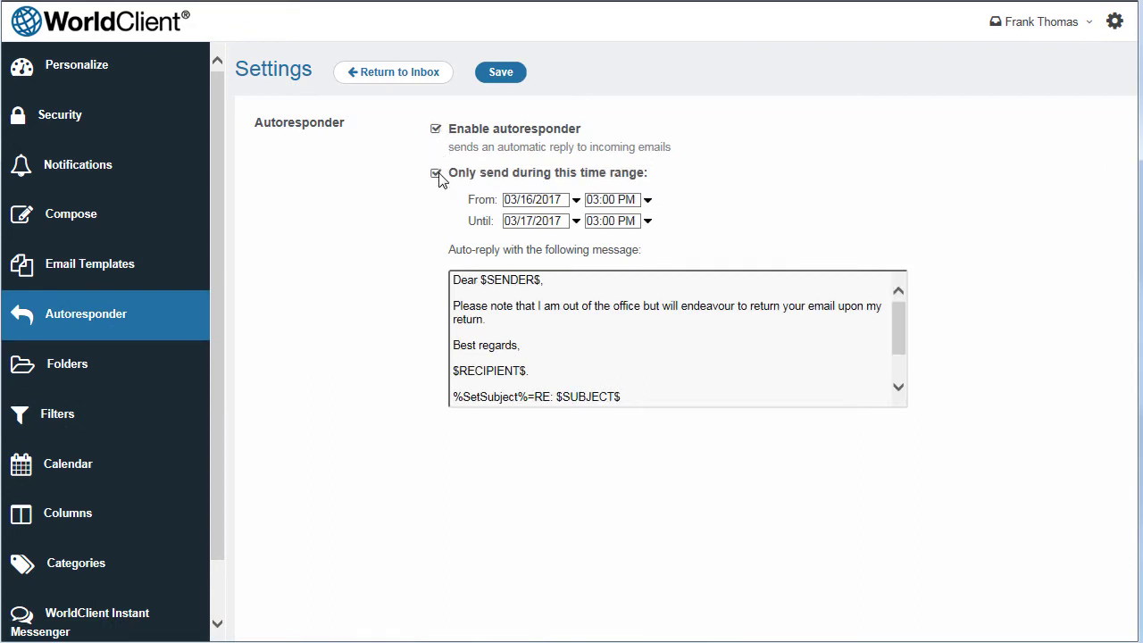
click(577, 201)
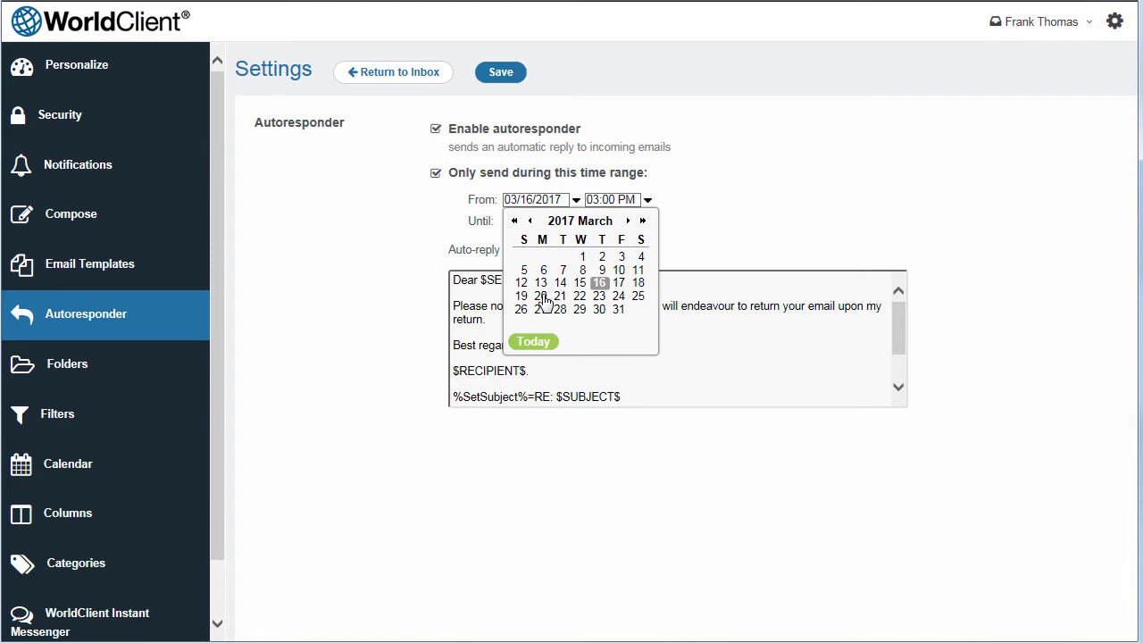
click(540, 296)
click(576, 223)
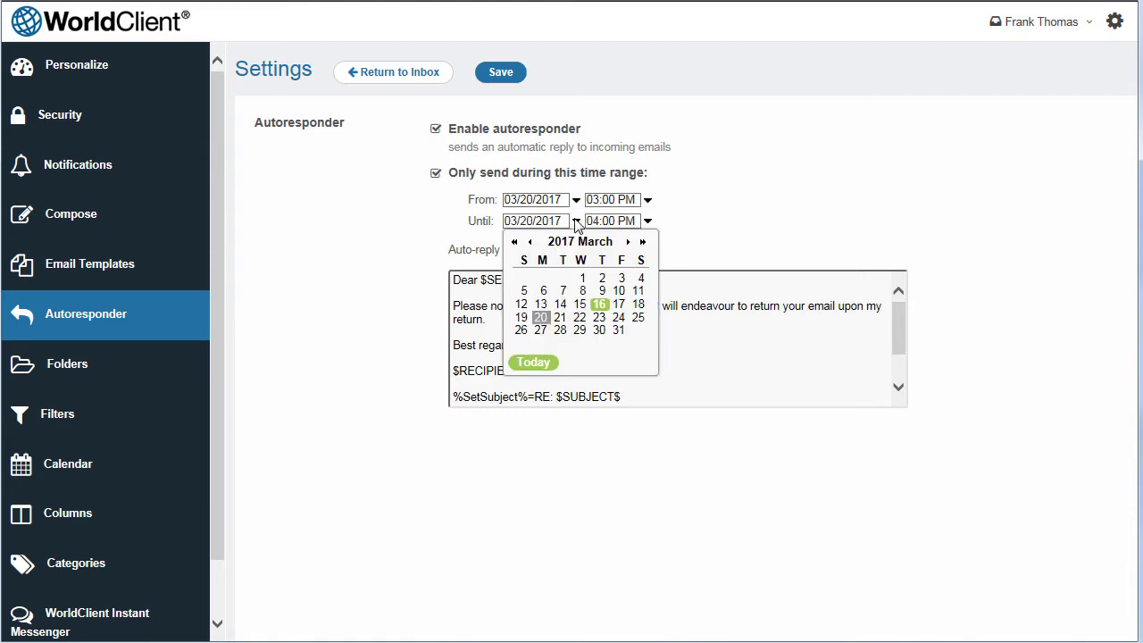
click(620, 318)
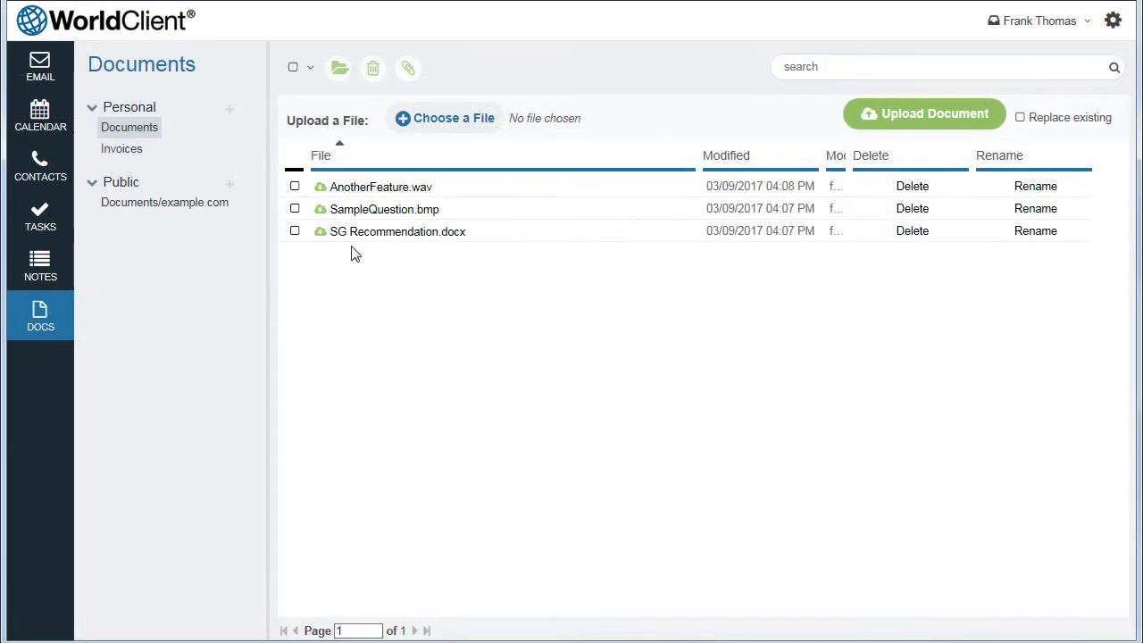
Upload the 2016 Cost of Data Breach Study PDF to Documents.
click(442, 134)
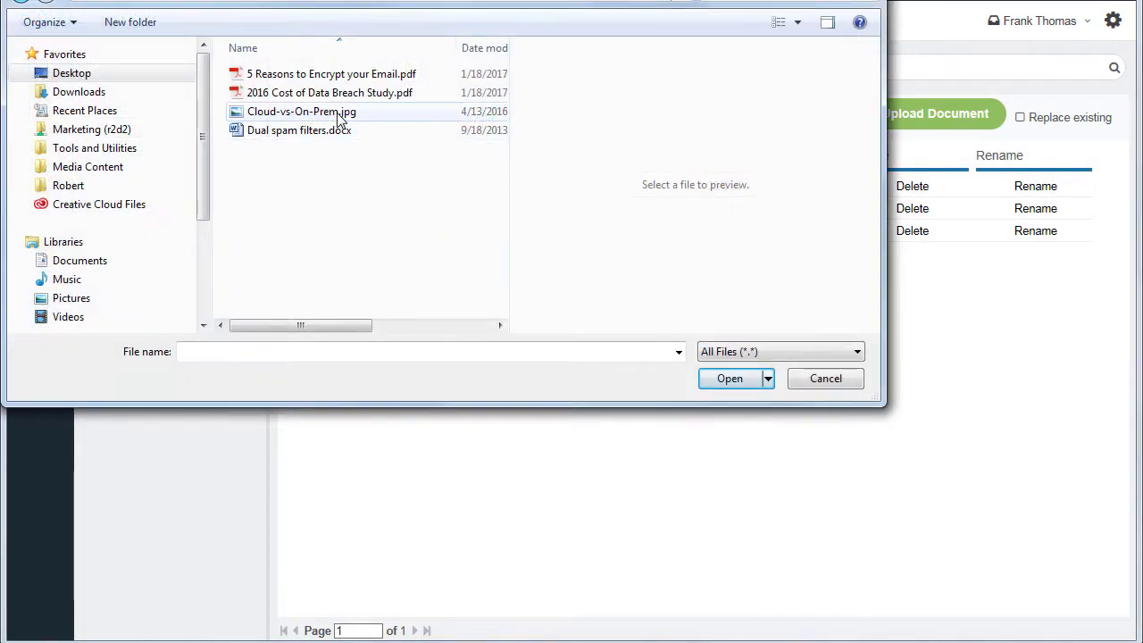
click(348, 93)
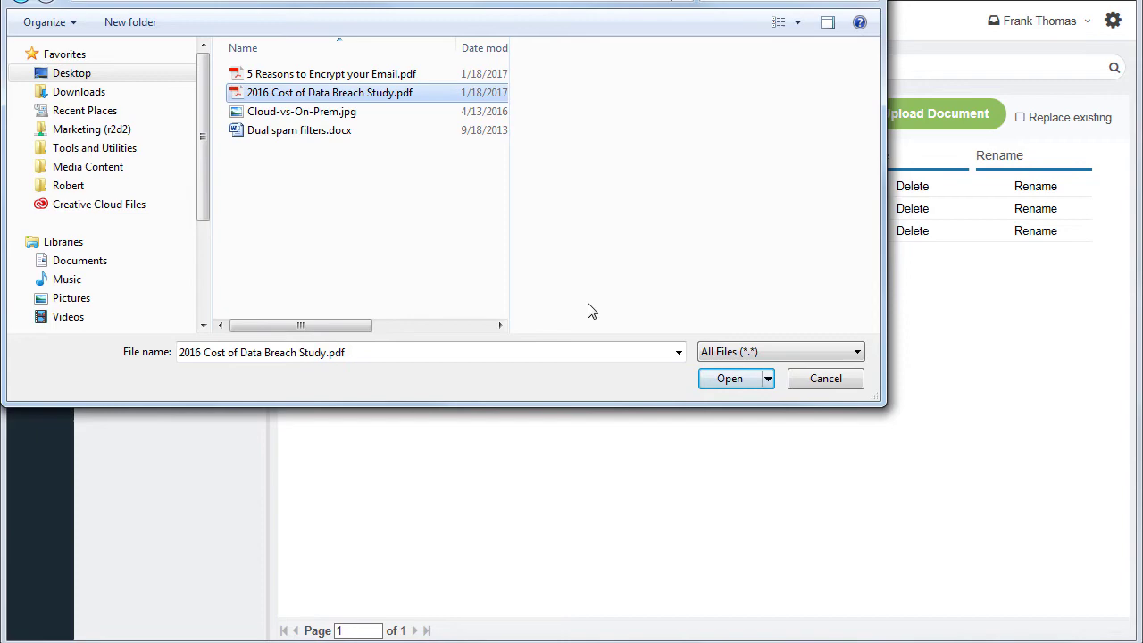
click(720, 377)
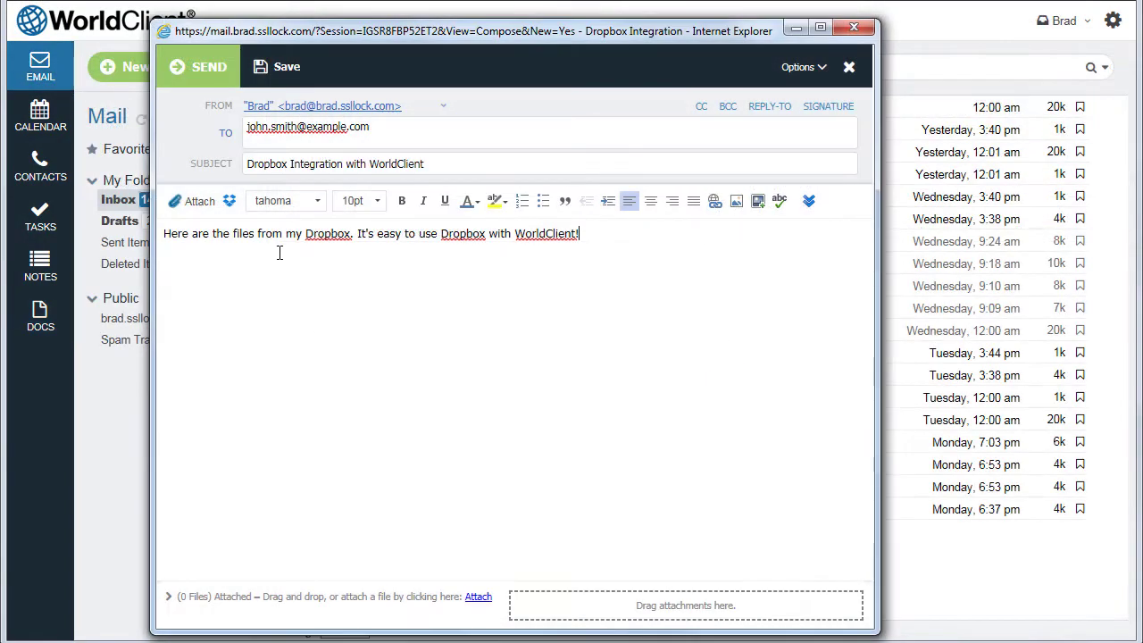
Insert a Dropbox link to Accounts.csv into the email being composed.
click(229, 202)
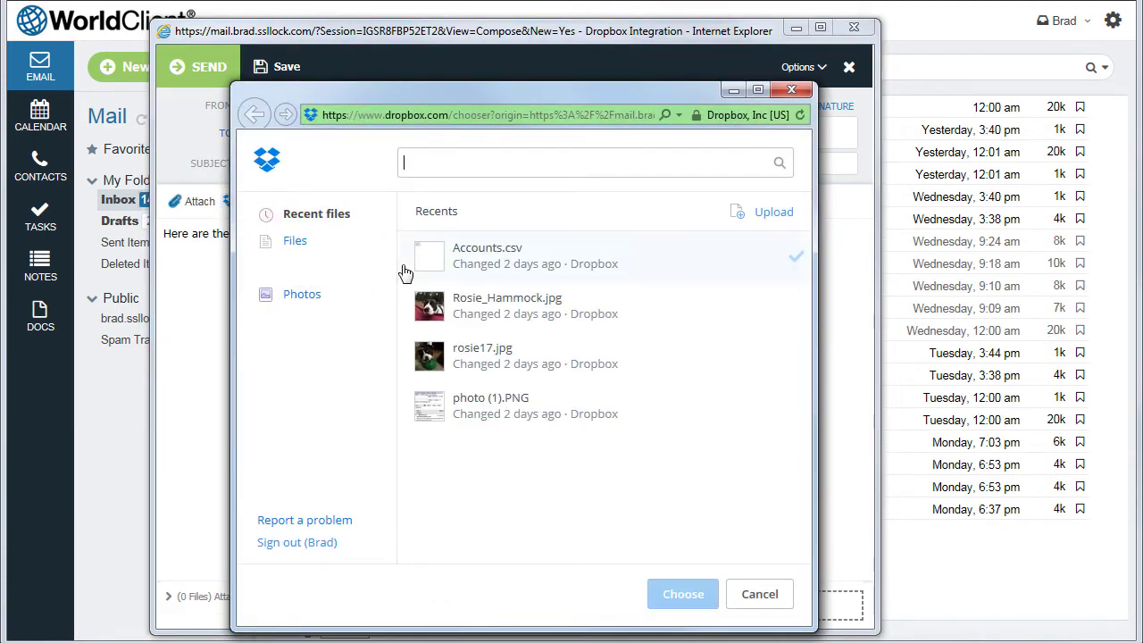
click(429, 259)
click(692, 603)
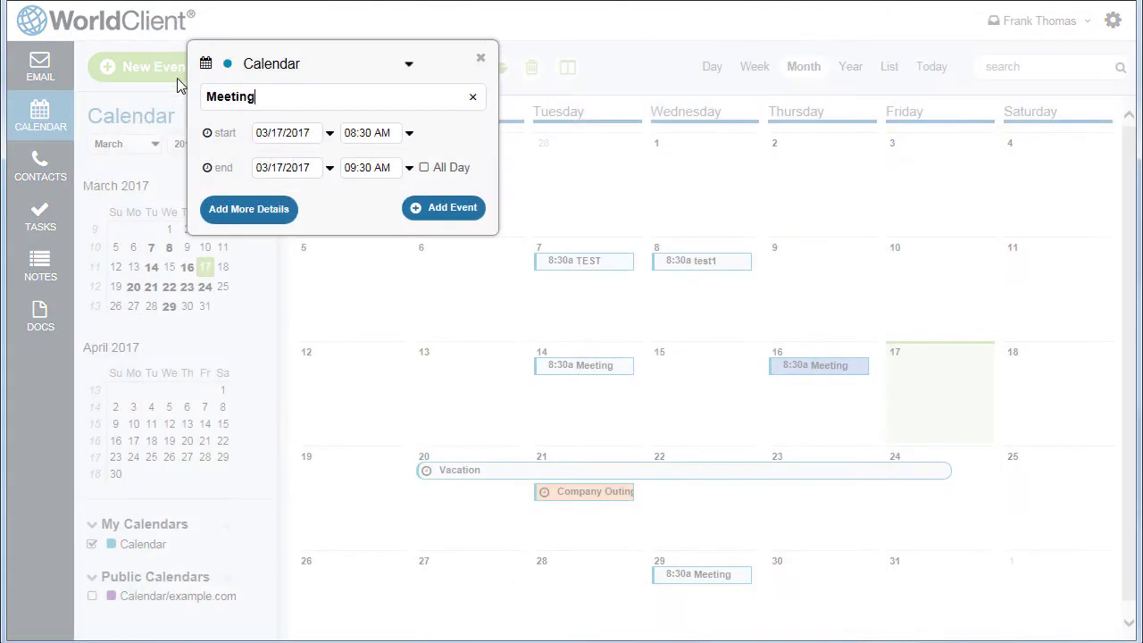
Start the Meeting at 09:00 AM, auto-pick the next free time, and tag it Important.
click(410, 134)
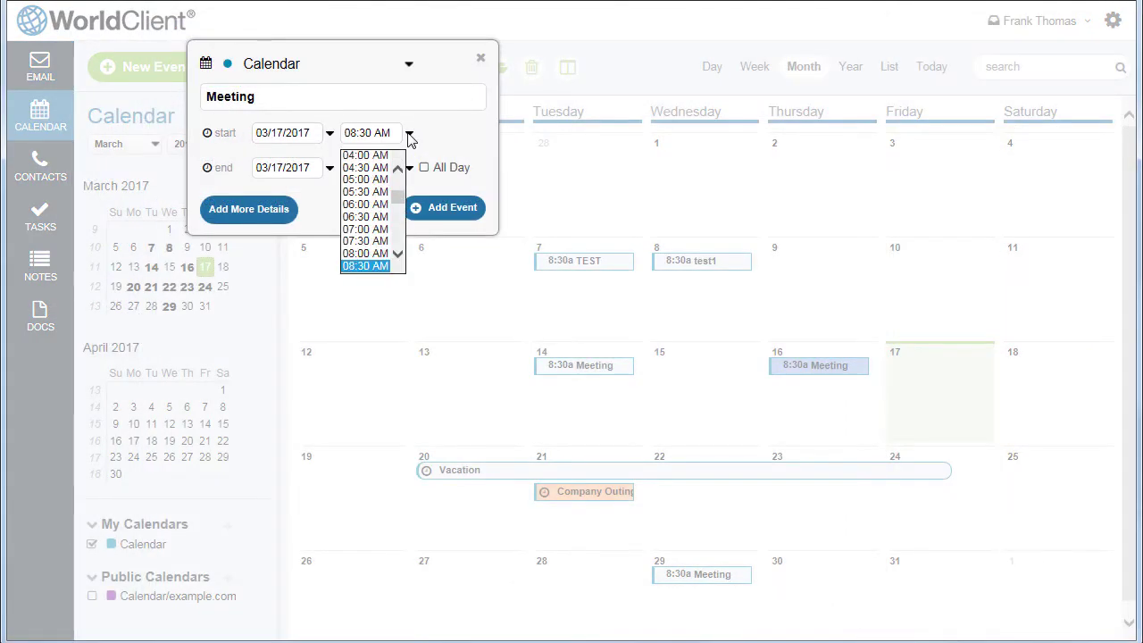
scroll(371, 264, down, 1)
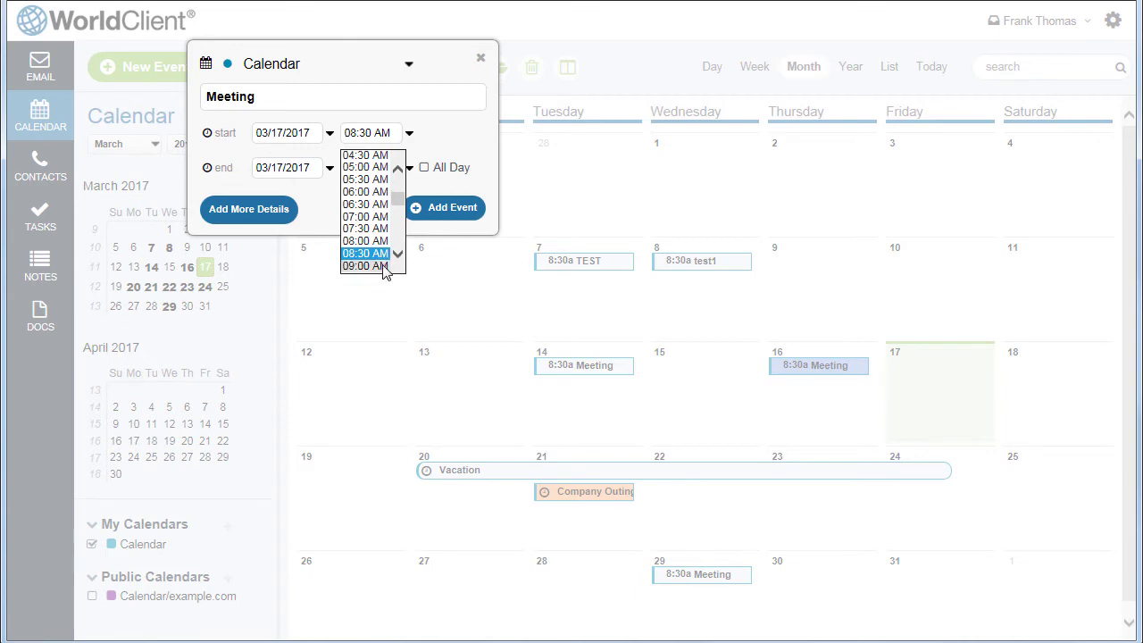
click(371, 266)
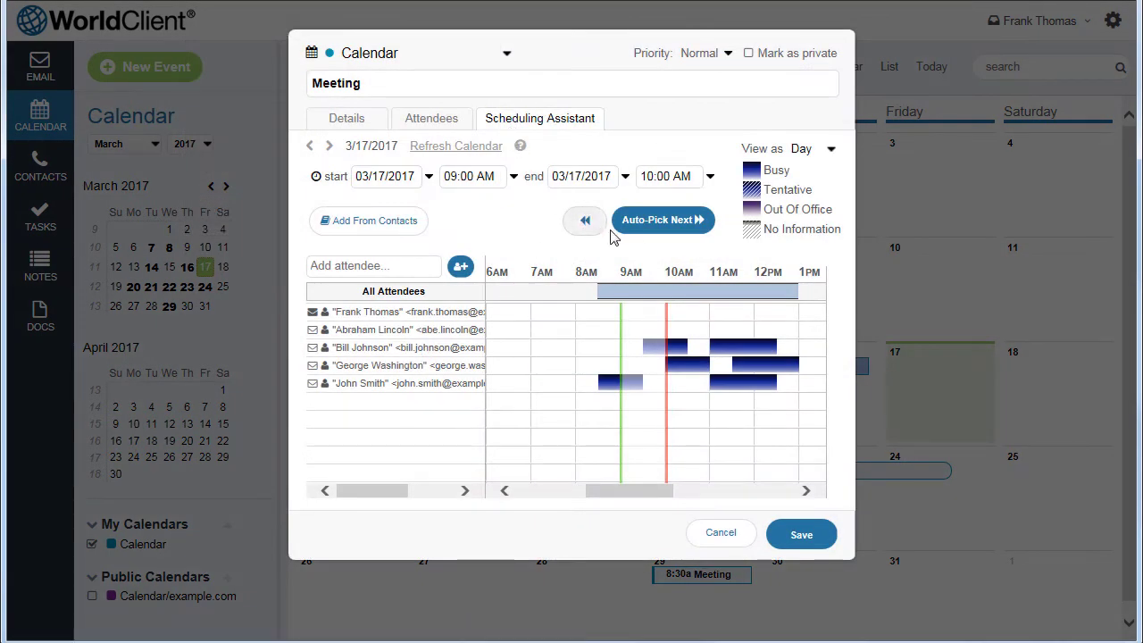
click(661, 230)
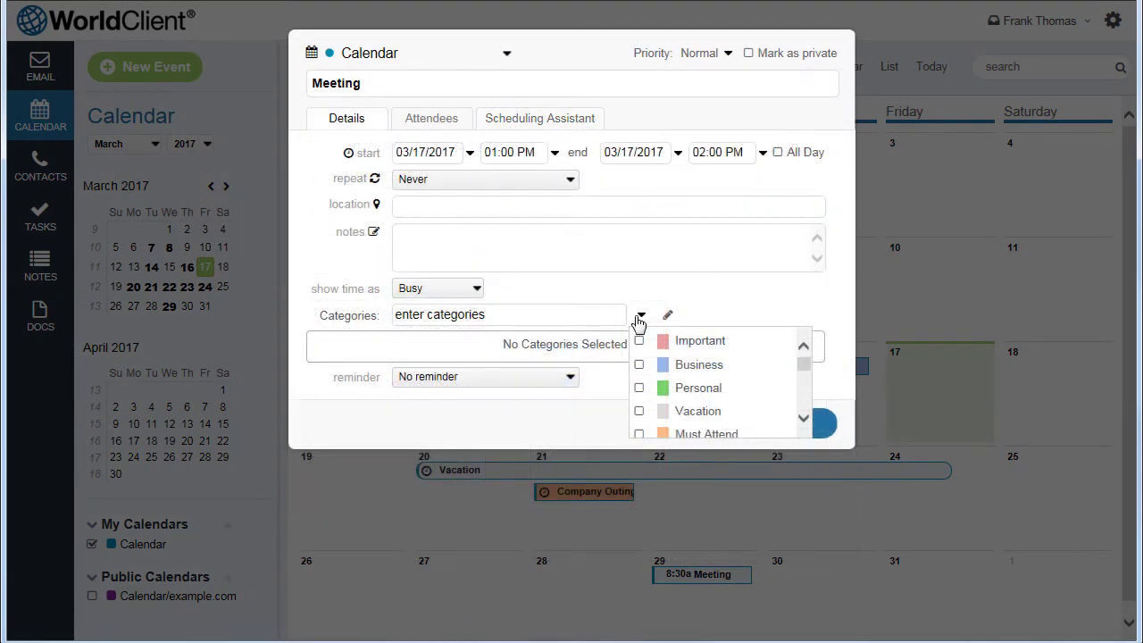
click(640, 342)
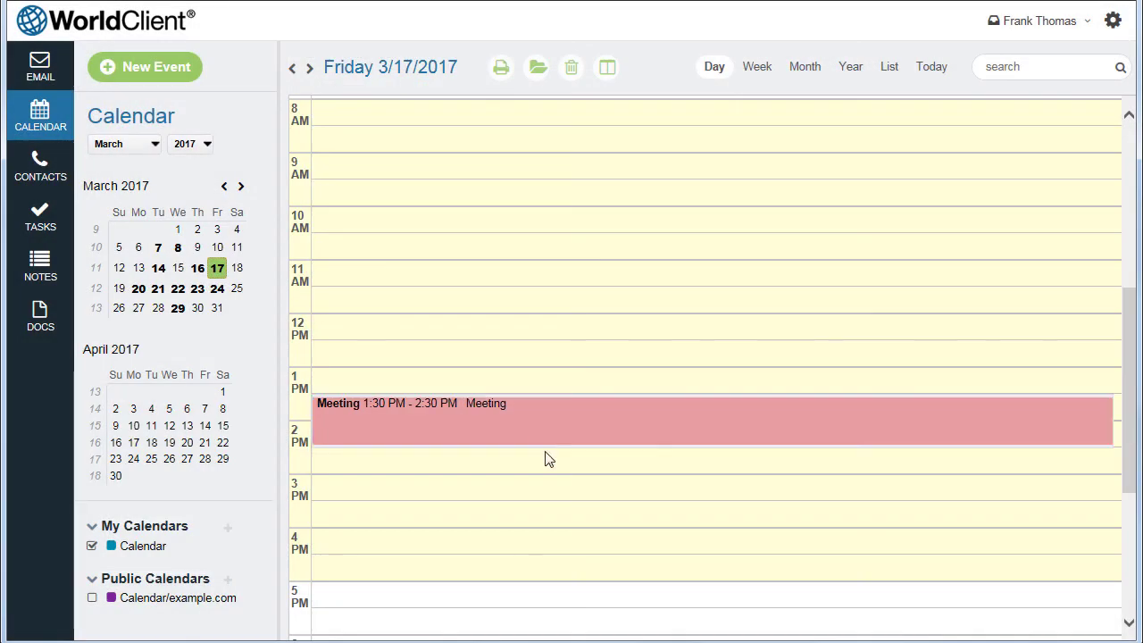
Extend the Meeting to end at 3:30 PM and start the Calendar's Outlook appointment import.
drag(545, 449, 541, 505)
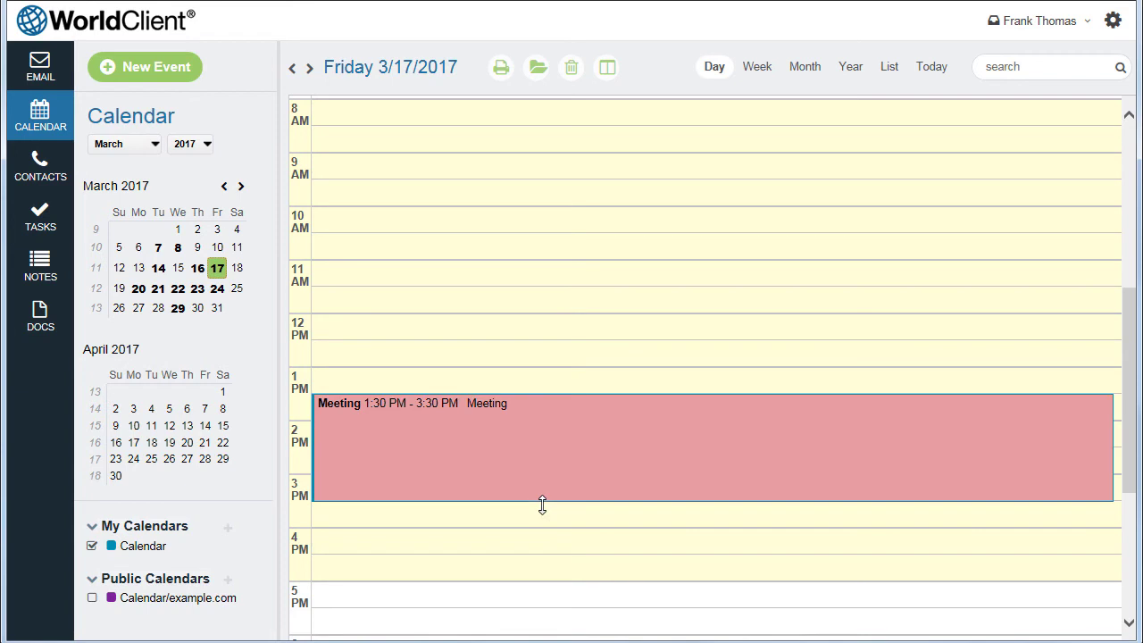
click(1112, 20)
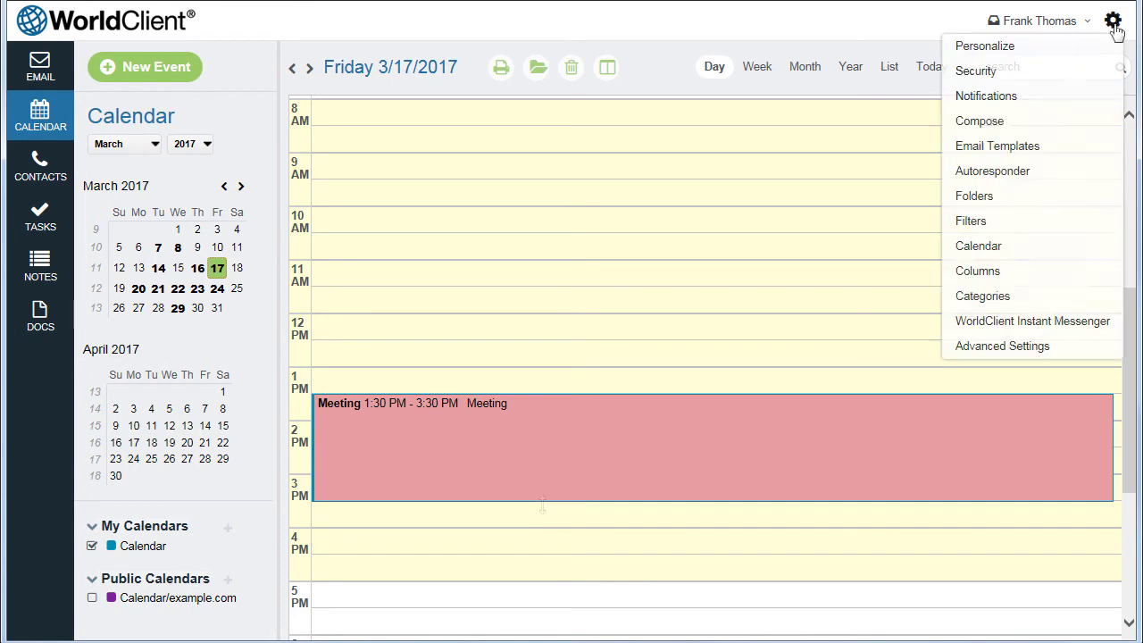
click(1012, 205)
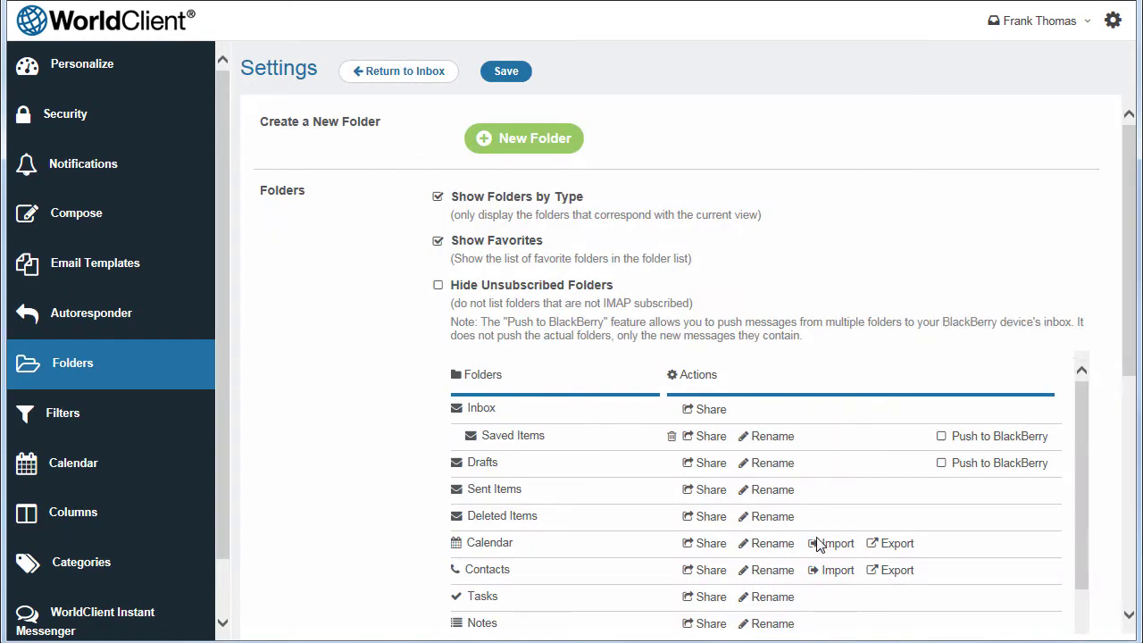
click(833, 549)
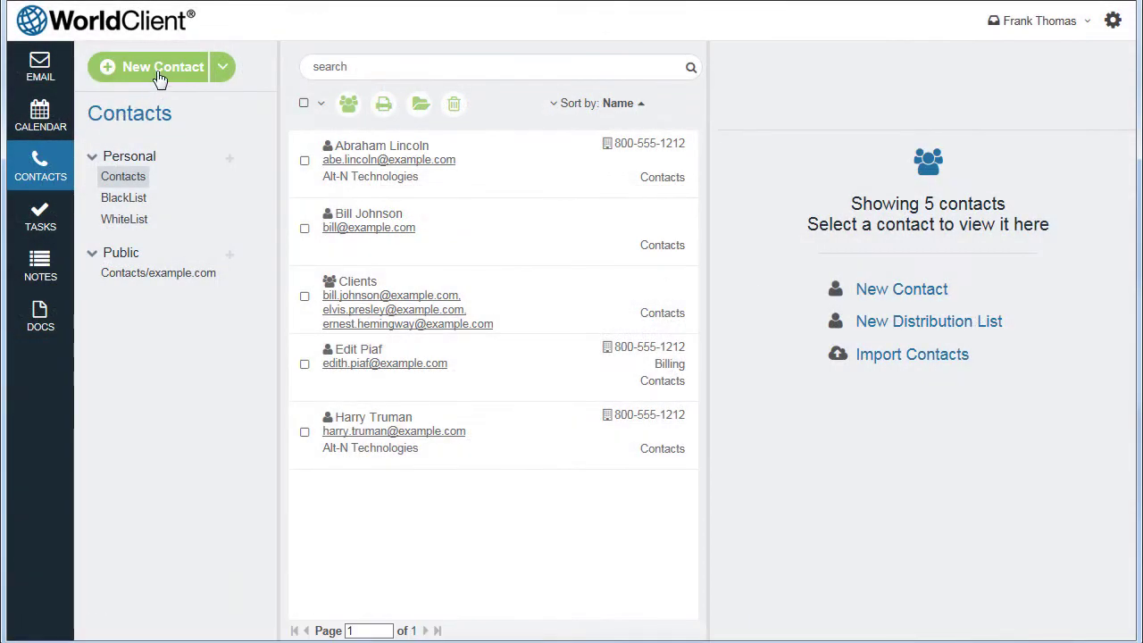
Save a new contact, then create the 'Sales Team' distribution list with three checked contacts.
click(161, 76)
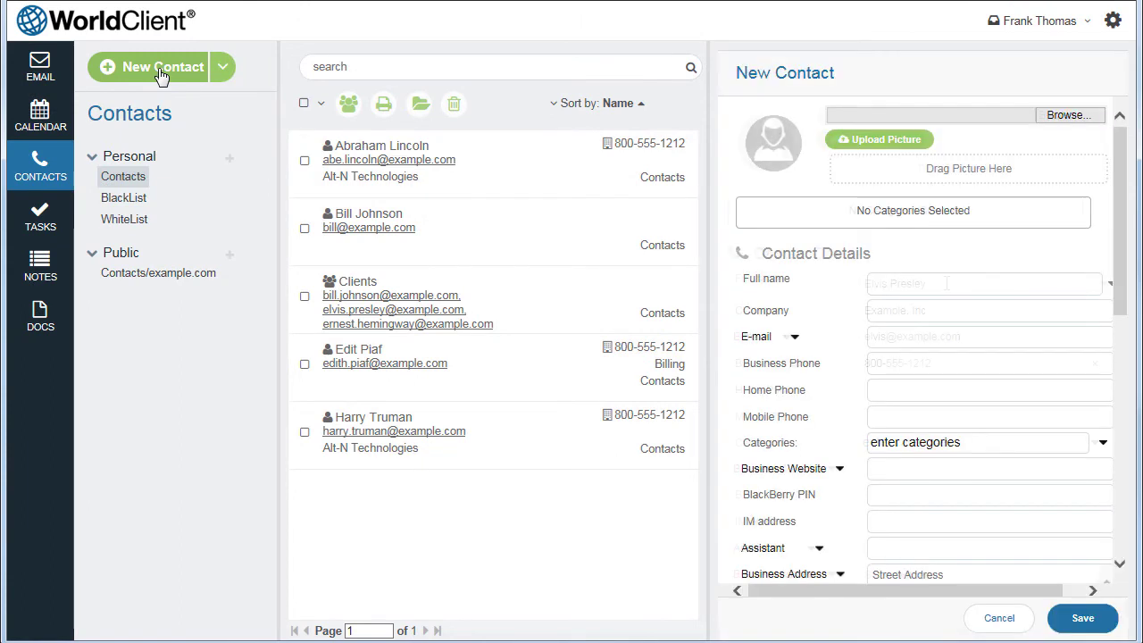
click(1082, 618)
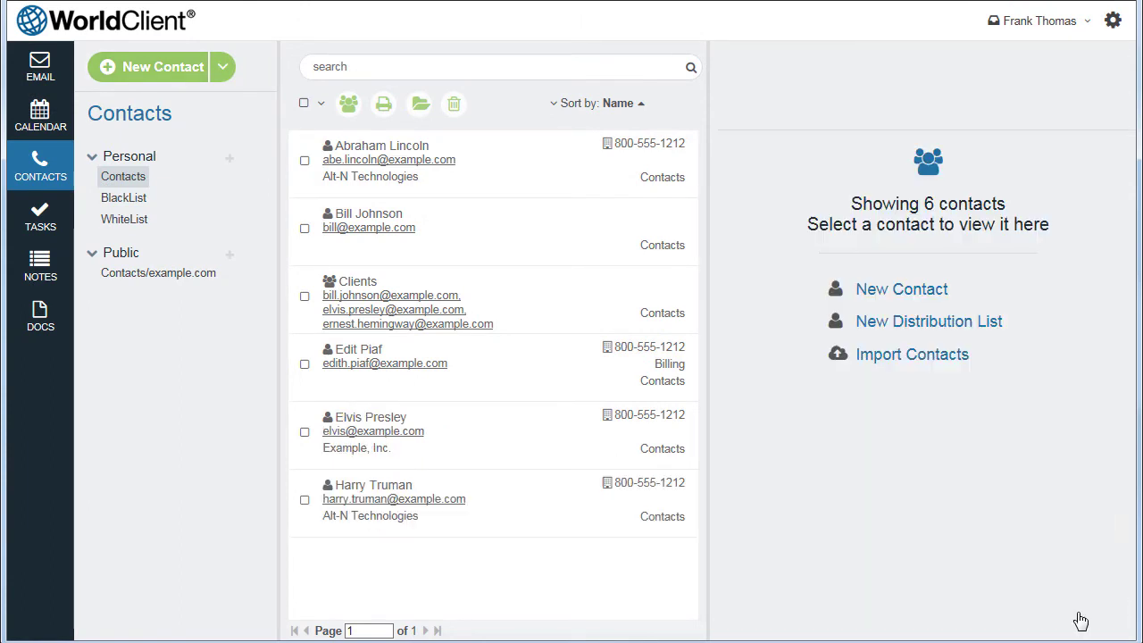
click(929, 321)
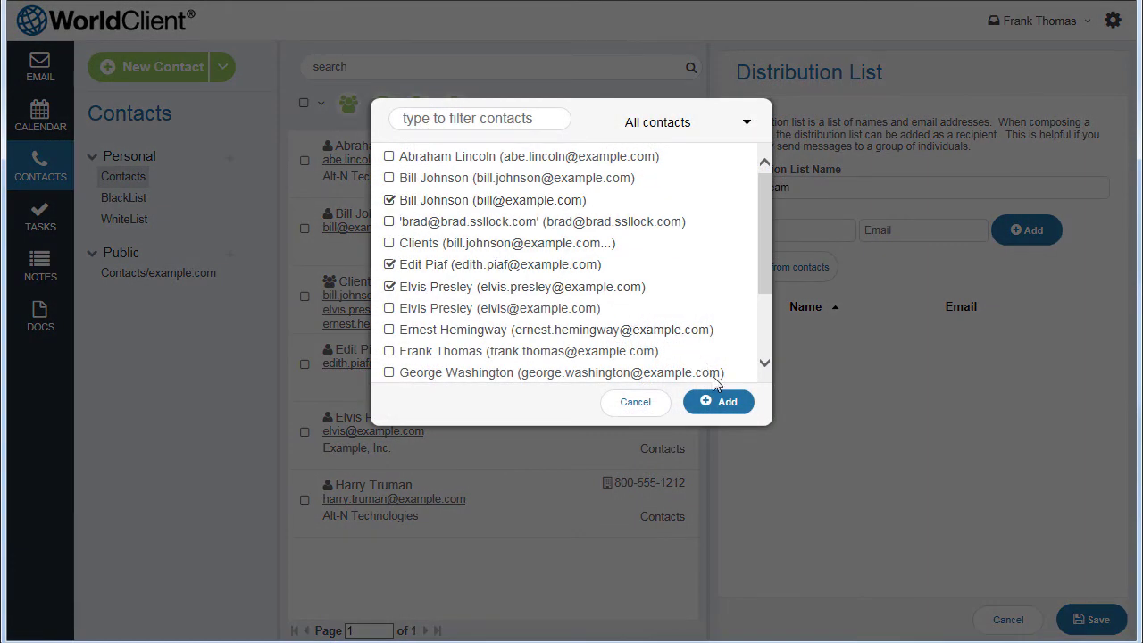
click(728, 406)
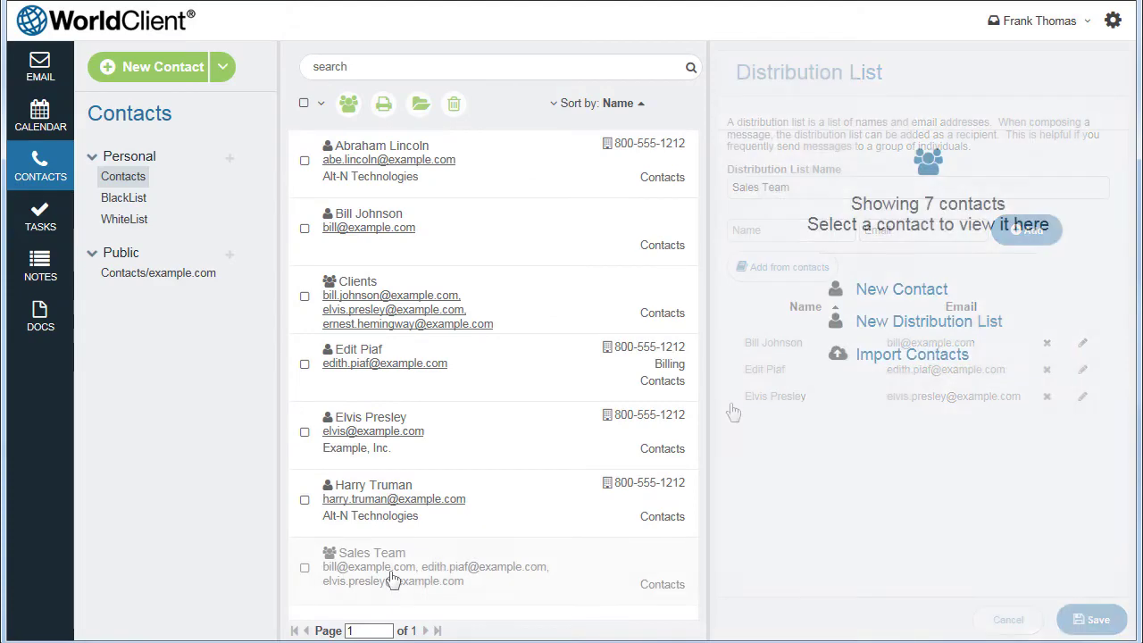
Share the Contacts folder with one more contact at Editor permission, then begin typing a chat greeting.
right_click(122, 178)
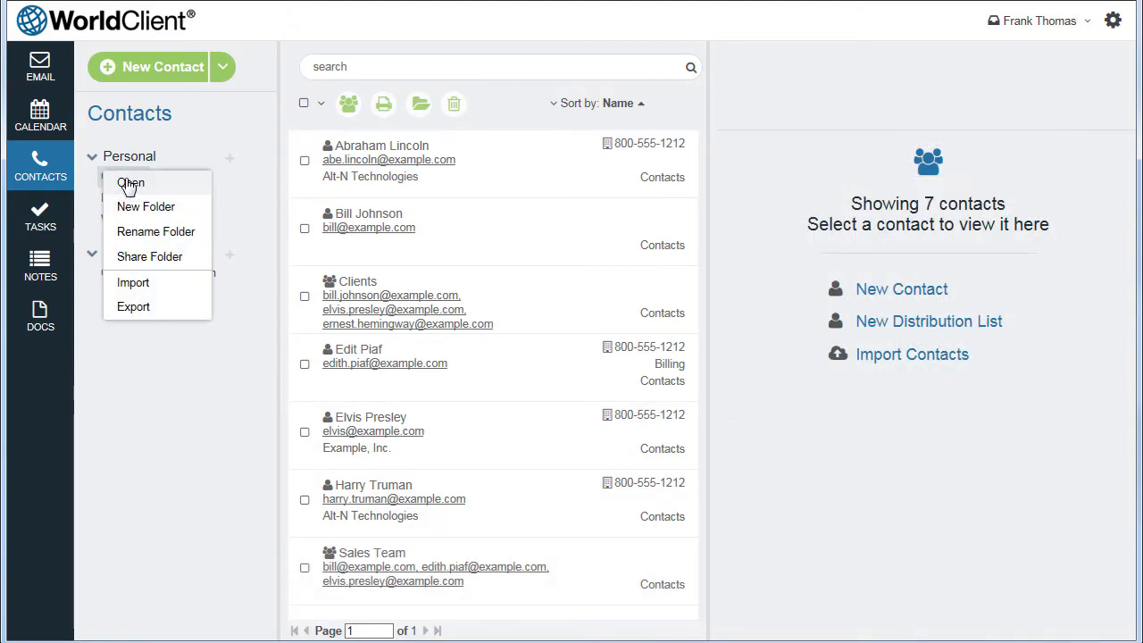
click(154, 263)
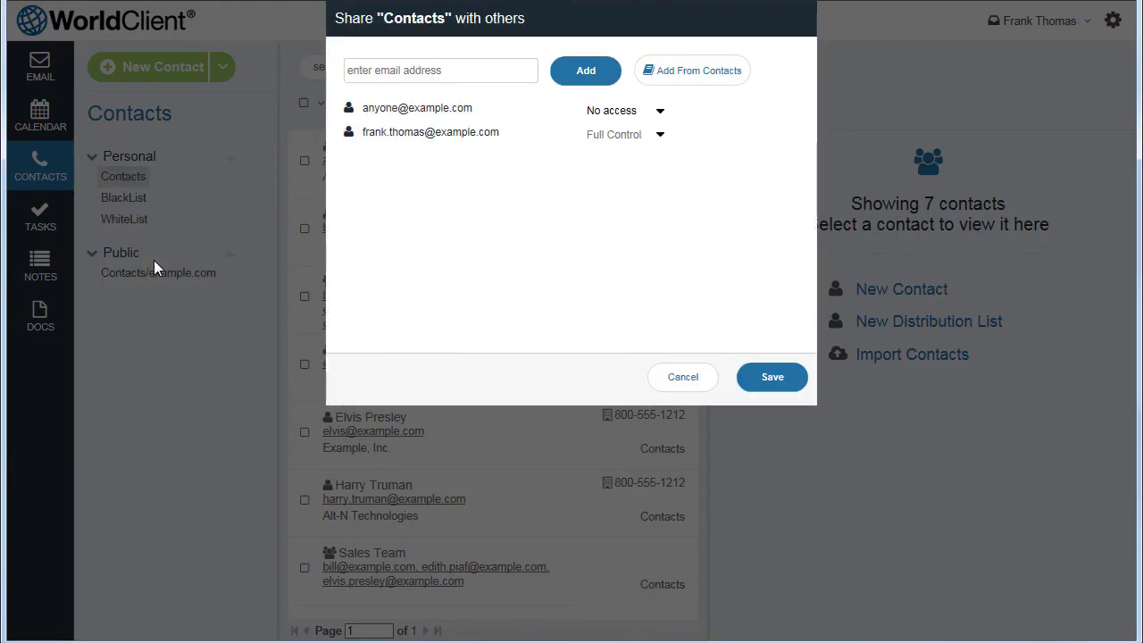
click(725, 79)
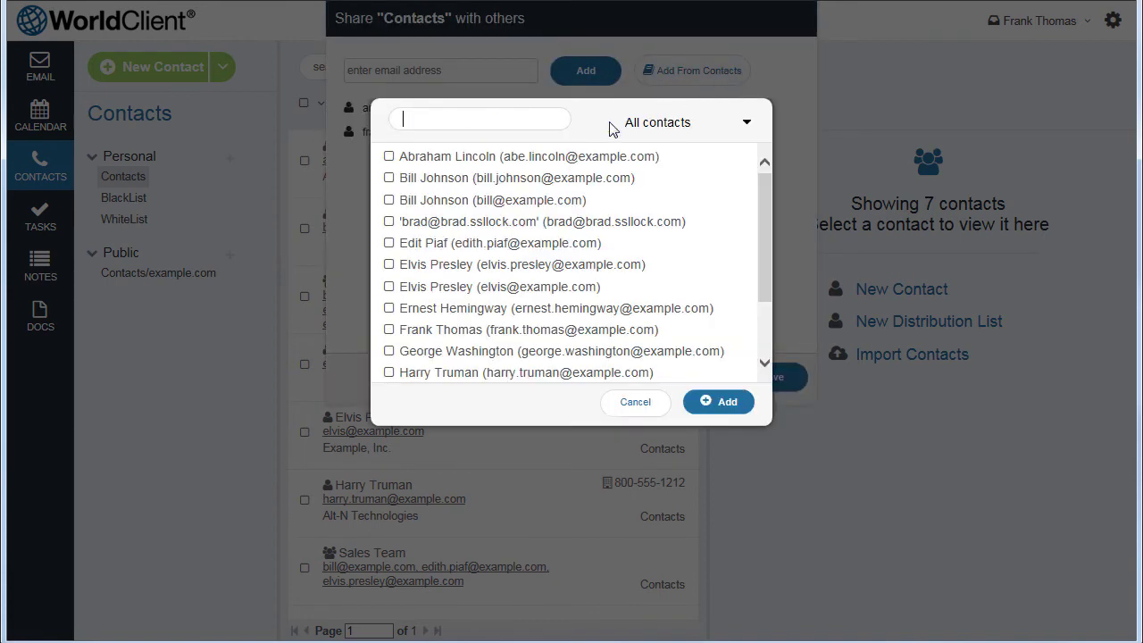
click(390, 178)
click(719, 402)
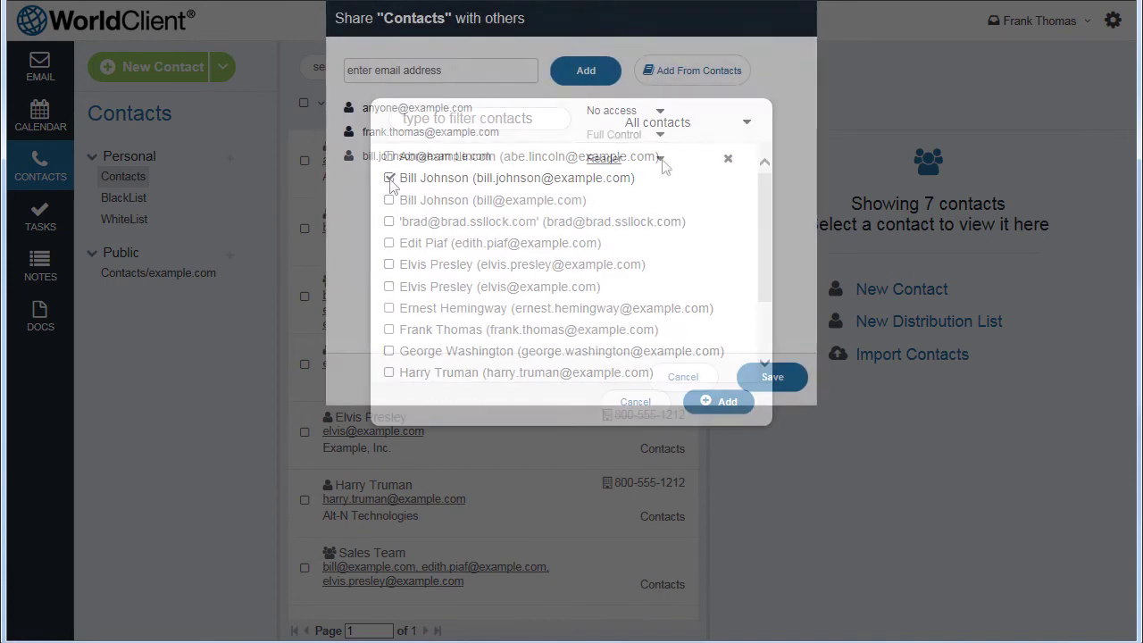
click(658, 160)
click(617, 171)
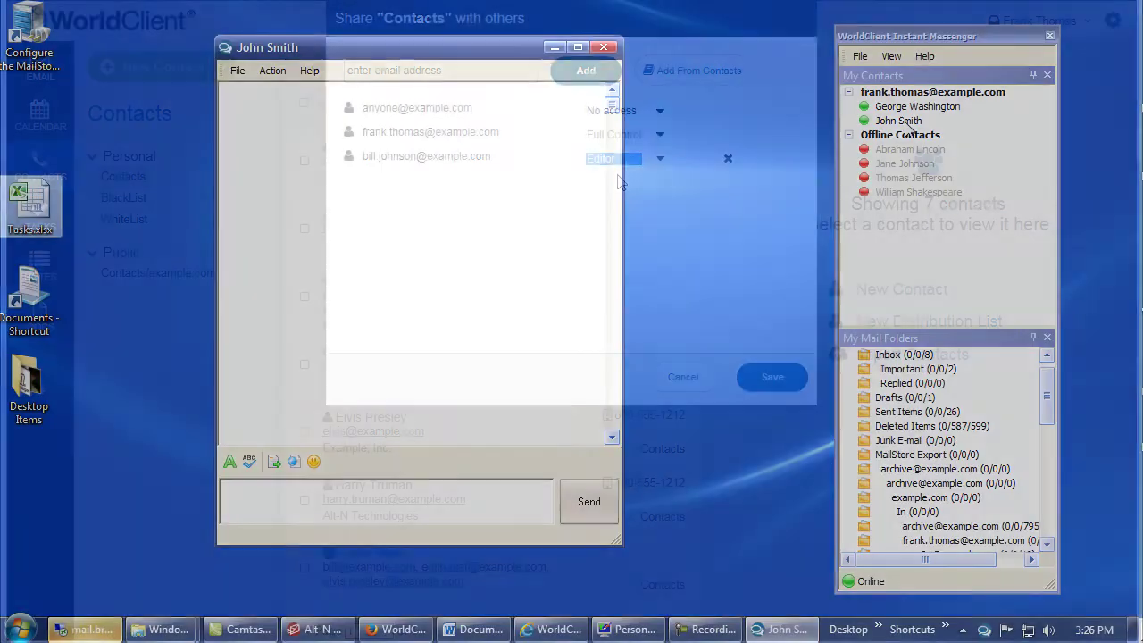
text(Hello John.I)
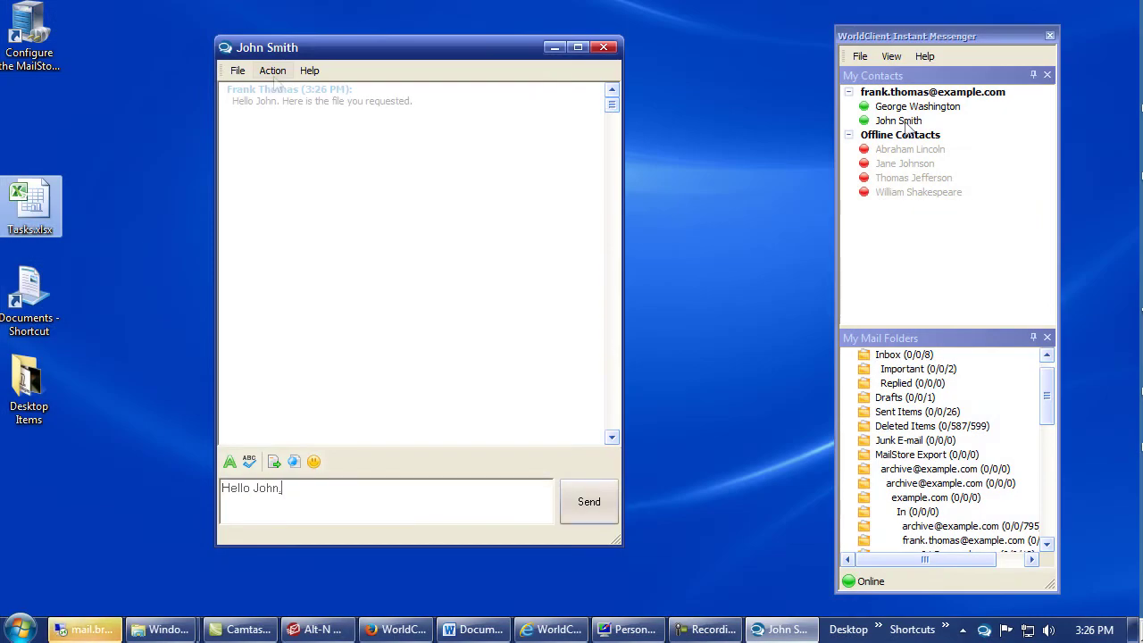
Send the Tasks.xlsx file to the chat contact.
click(272, 71)
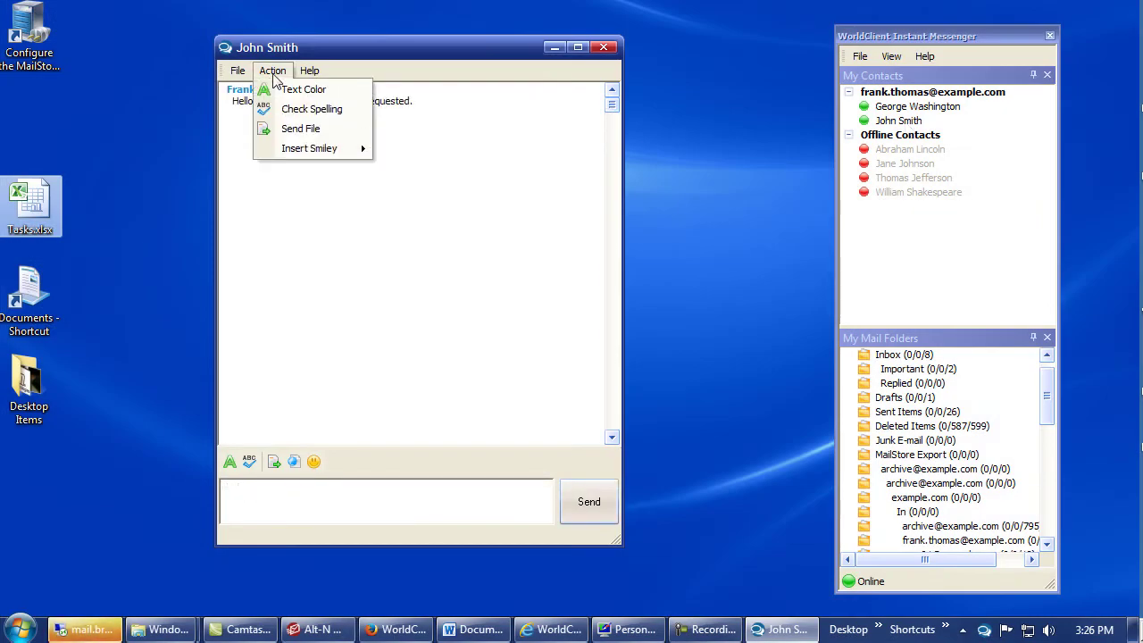
click(303, 129)
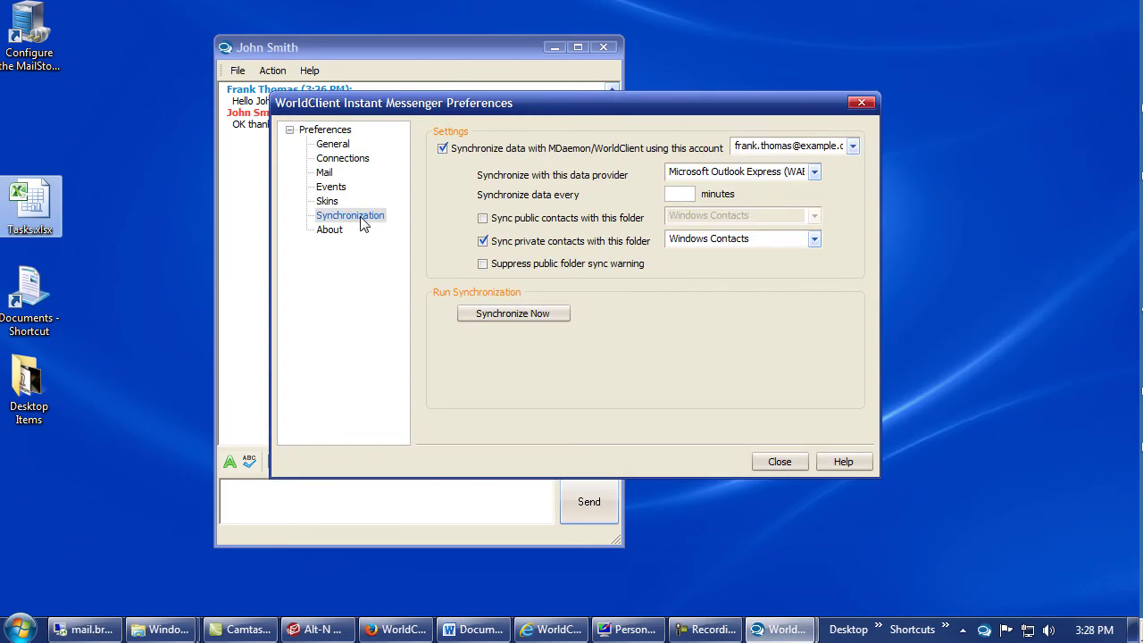
Open the synchronization data provider dropdown to review the available providers.
click(814, 176)
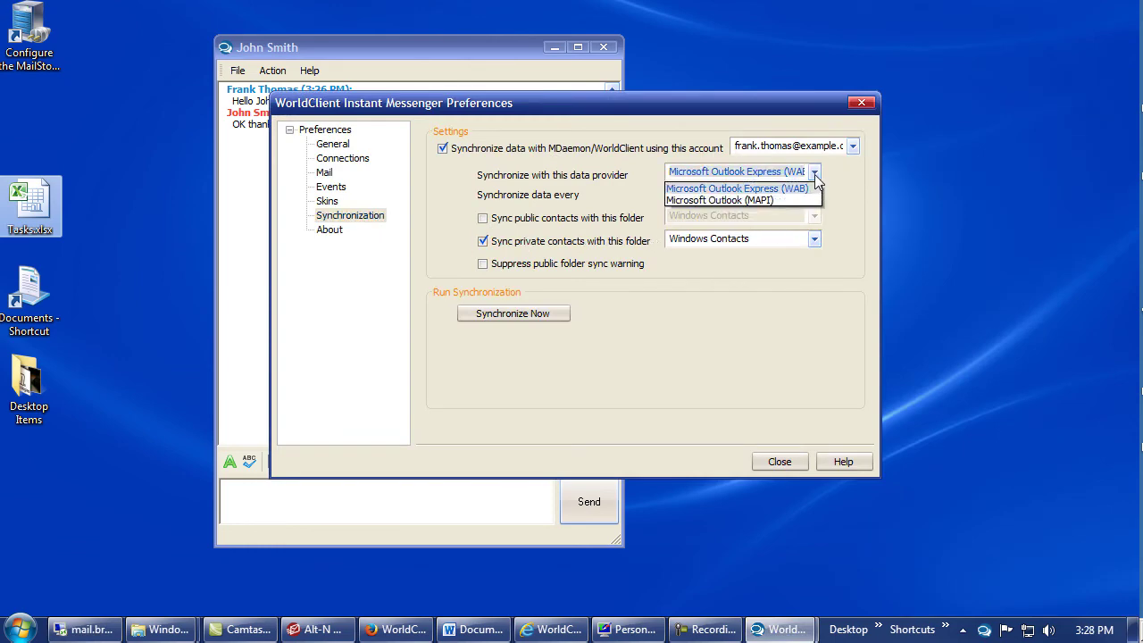